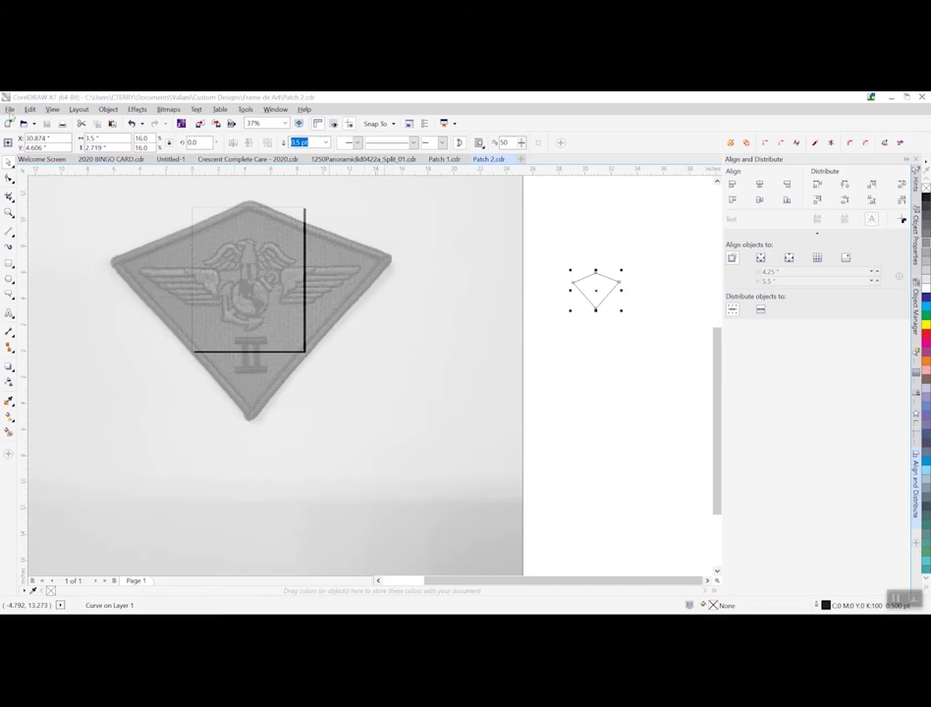
Create a new blank Letter-size document
{"action": "left_click", "coordinate": [10, 109]}
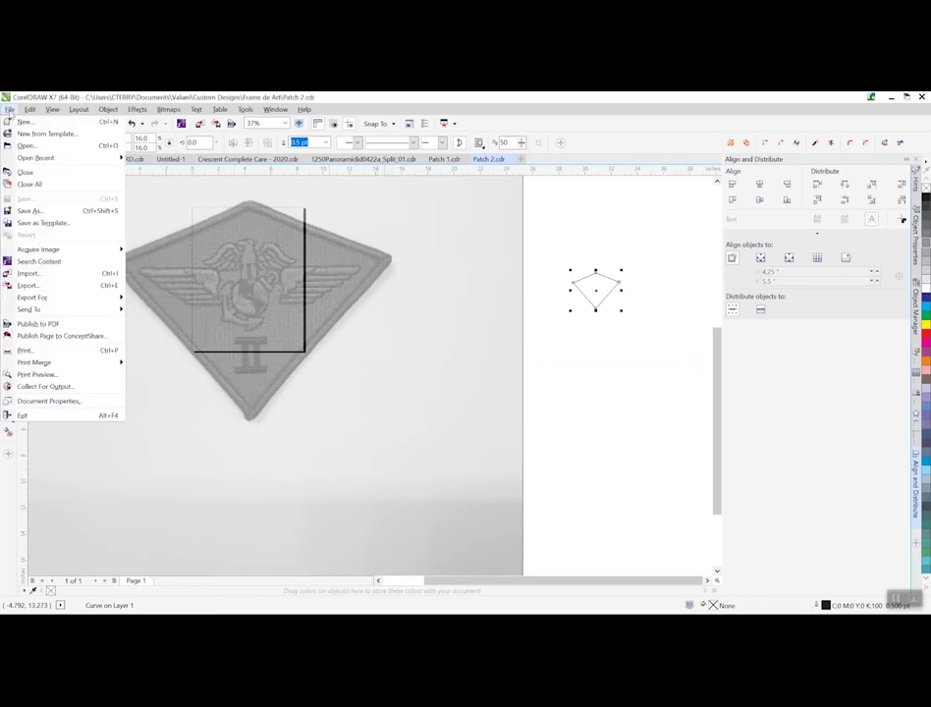
{"action": "left_click", "coordinate": [24, 121]}
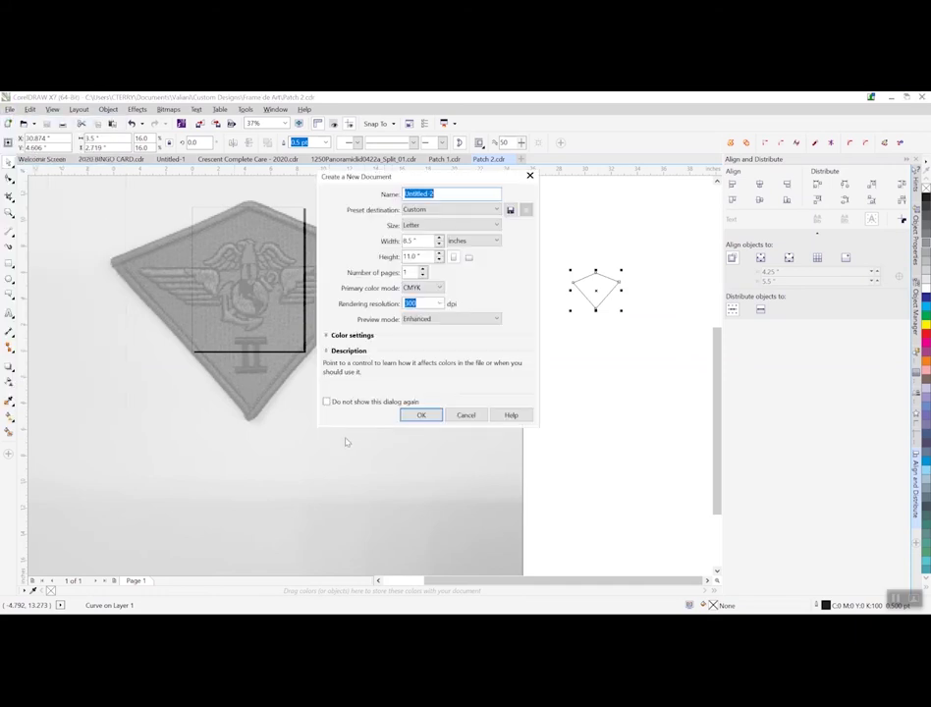
{"action": "left_click", "coordinate": [403, 416]}
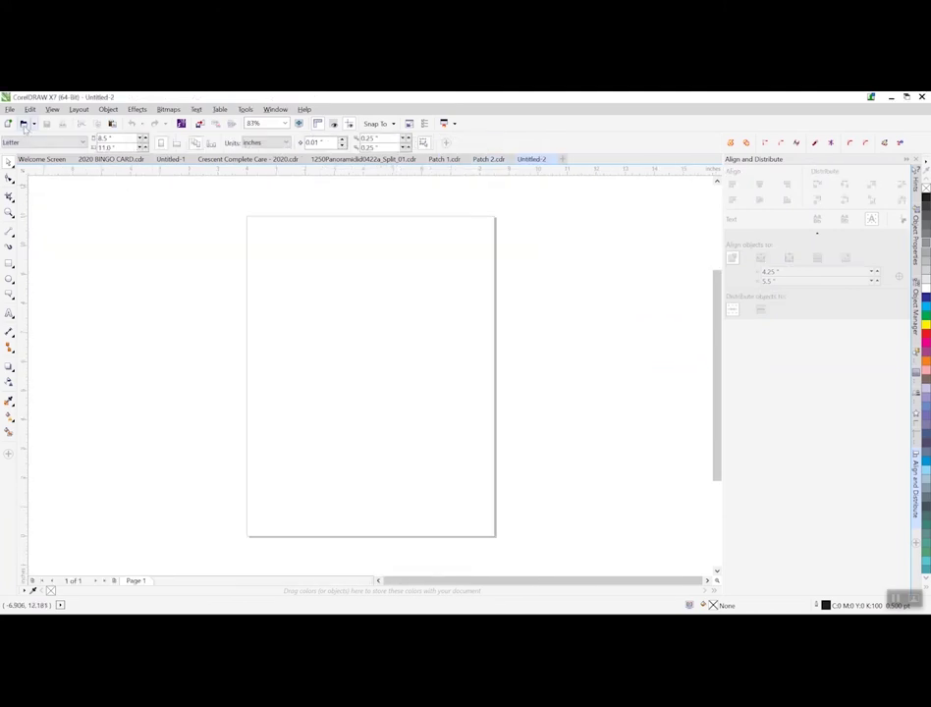
Import the Patch3 photo onto the page with Ctrl+I
{"action": "left_click", "coordinate": [10, 109]}
{"action": "left_click", "coordinate": [163, 312]}
{"action": "key", "text": "ctrl+i"}
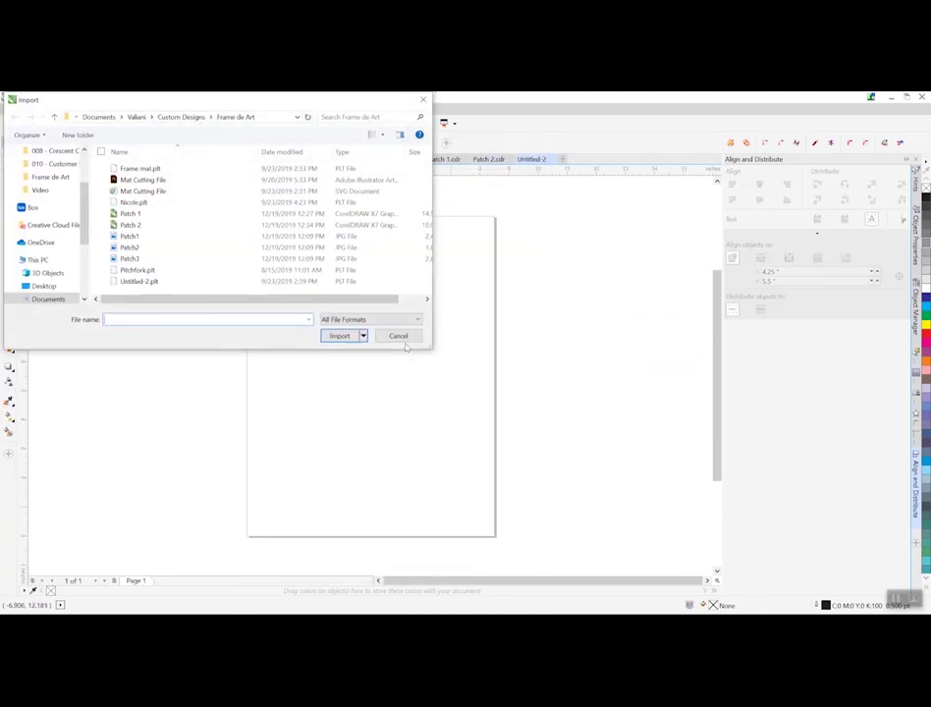
{"action": "left_click", "coordinate": [132, 259]}
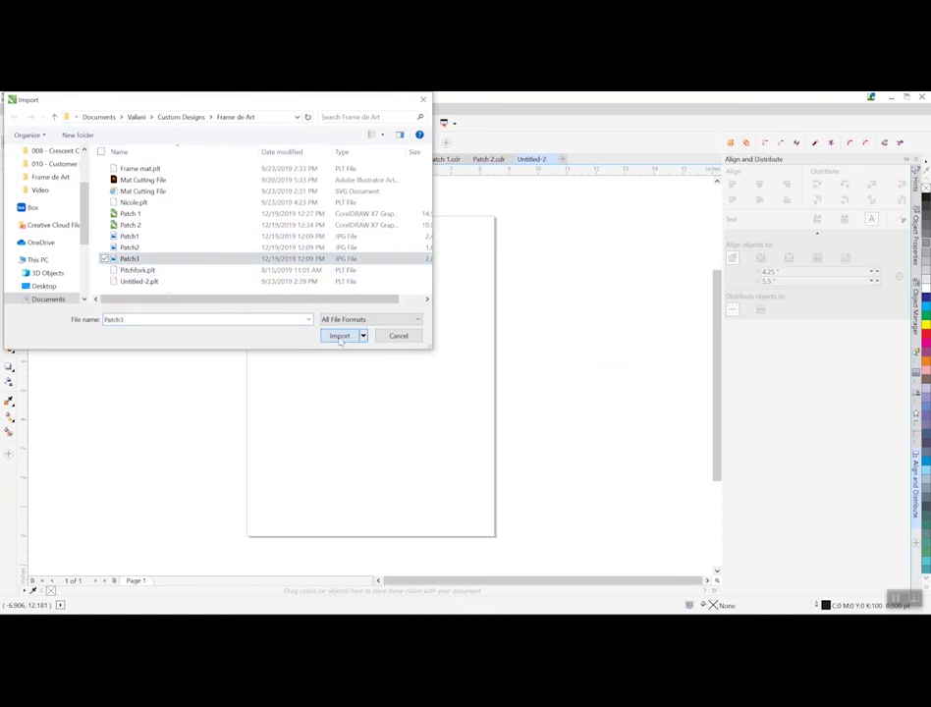
{"action": "left_click", "coordinate": [339, 336]}
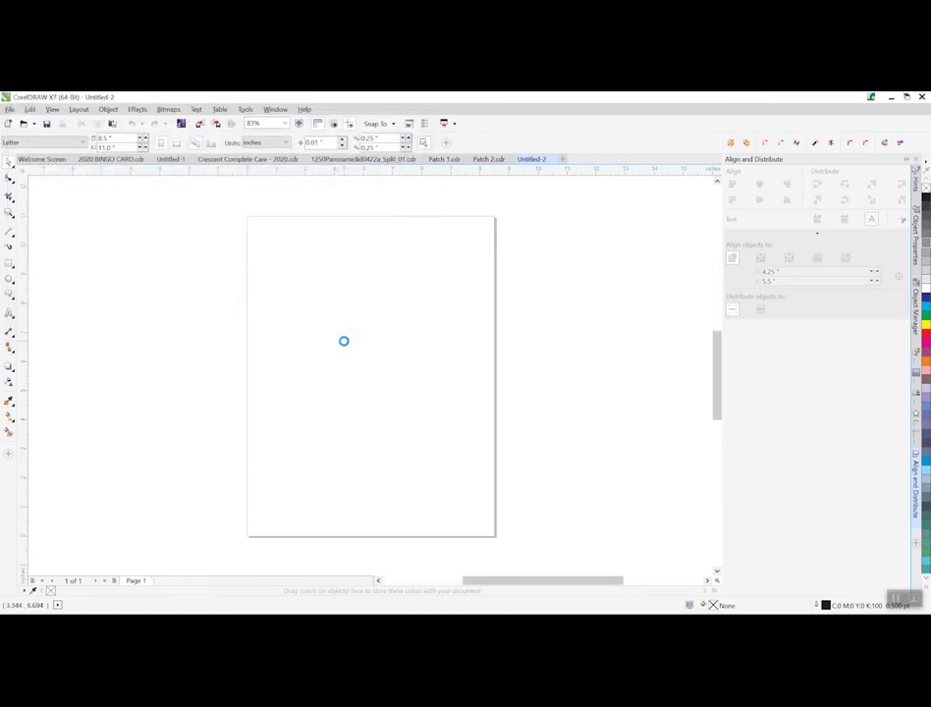
{"action": "key", "text": "Return"}
Centre the imported Patch3 Prowler photo so it fills the Letter page
{"action": "key", "text": "shift+F2"}
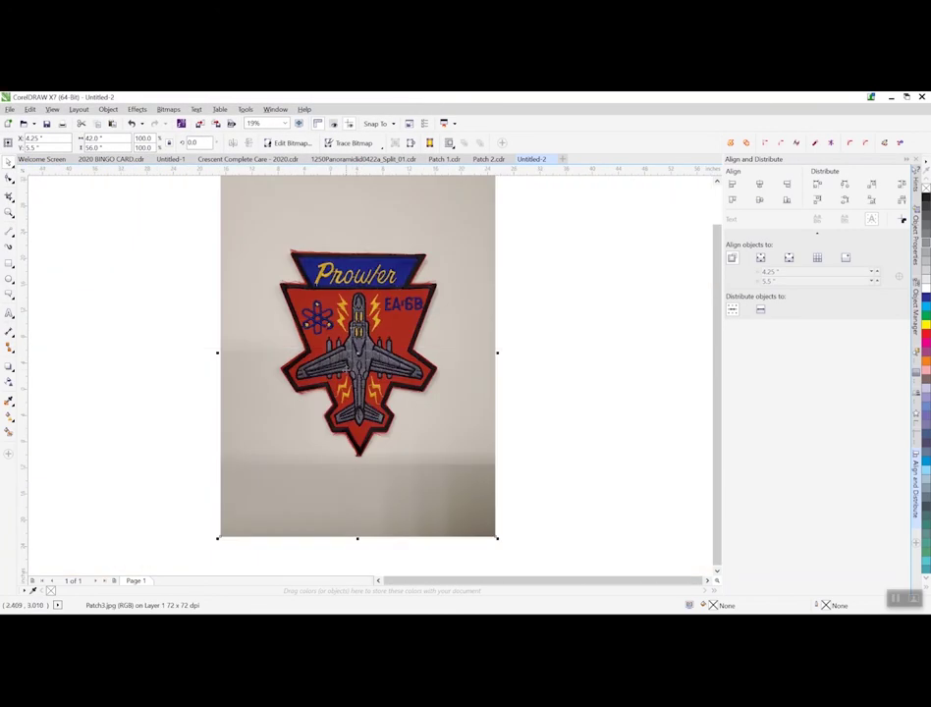
{"action": "scroll", "coordinate": [356, 450], "scroll_direction": "up", "scroll_amount": 2}
{"action": "scroll", "coordinate": [371, 408], "scroll_direction": "down", "scroll_amount": 2}
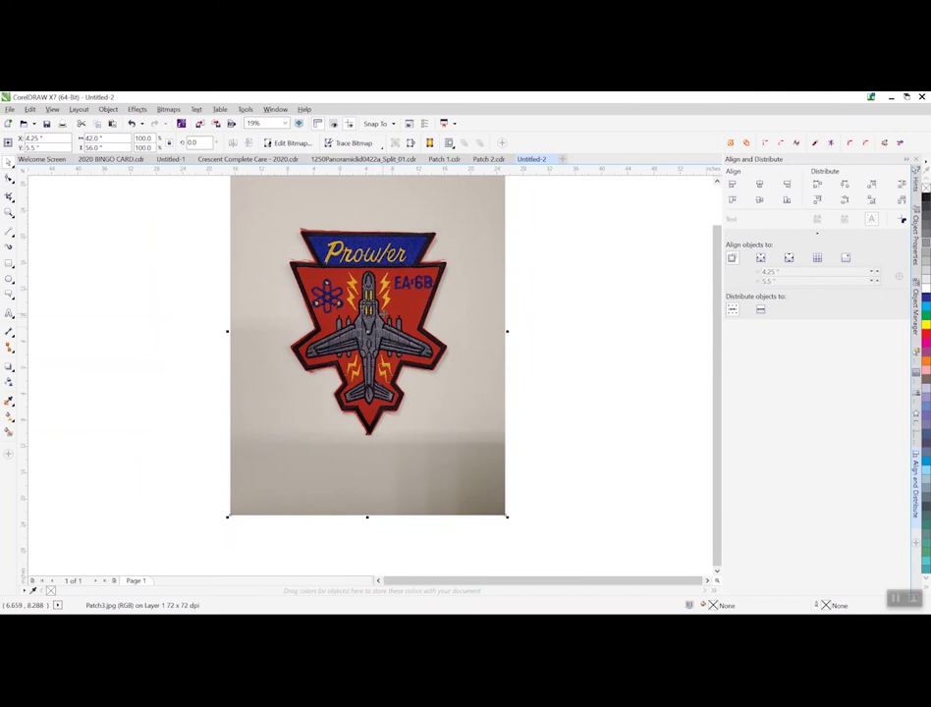
{"action": "scroll", "coordinate": [367, 266], "scroll_direction": "up", "scroll_amount": 2}
{"action": "scroll", "coordinate": [367, 266], "scroll_direction": "down", "scroll_amount": 2}
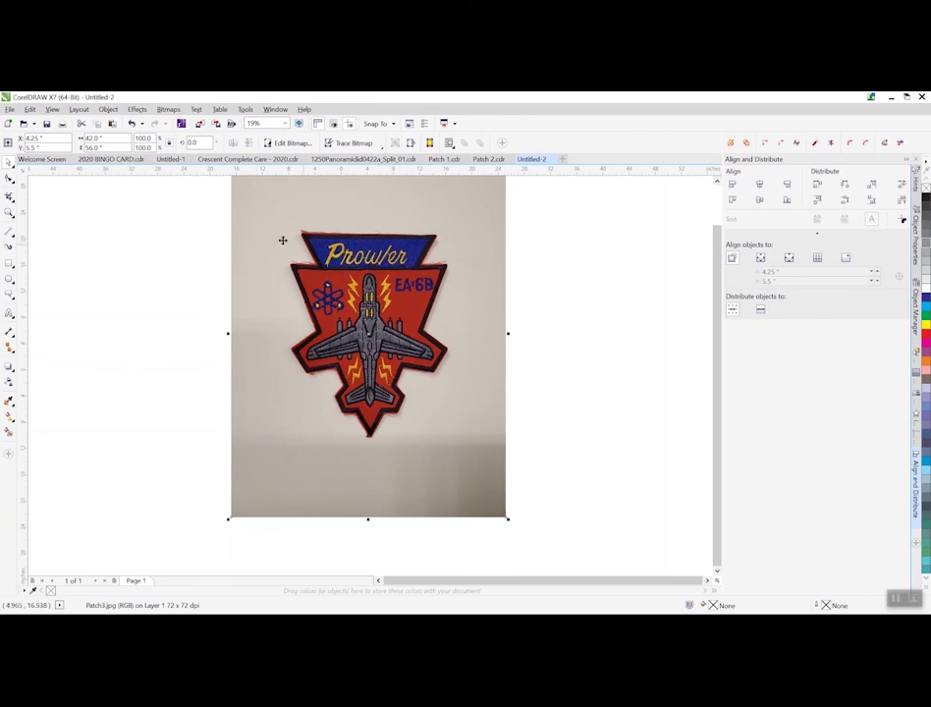
{"action": "left_click", "coordinate": [9, 232]}
Draw a horizontal 2-Point line, about 46.9" long, across the patch's top edge
{"action": "left_click", "coordinate": [47, 241]}
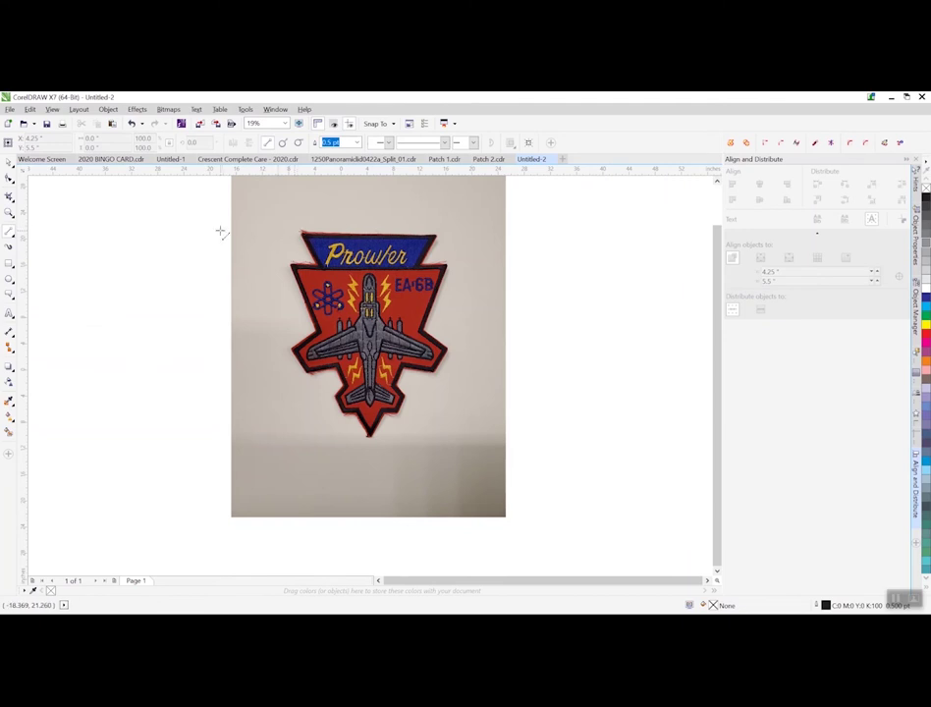
{"action": "left_click_drag", "start_coordinate": [221, 231], "coordinate": [529, 234]}
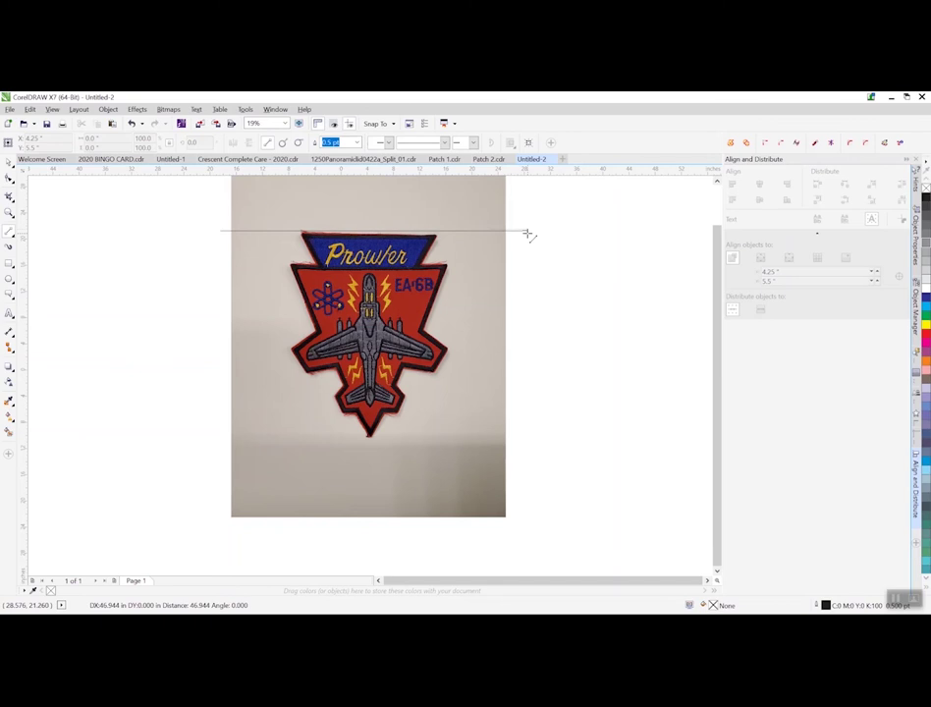
{"action": "left_click_drag", "start_coordinate": [529, 233], "coordinate": [529, 234]}
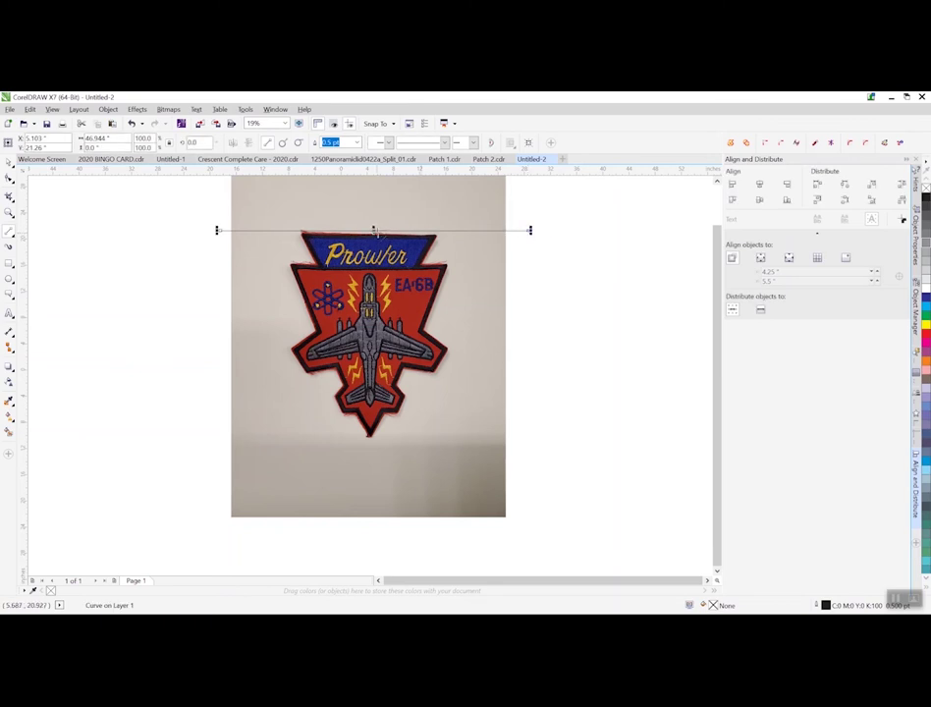
{"action": "scroll", "coordinate": [378, 229], "scroll_direction": "up", "scroll_amount": 2}
{"action": "scroll", "coordinate": [381, 231], "scroll_direction": "up", "scroll_amount": 2}
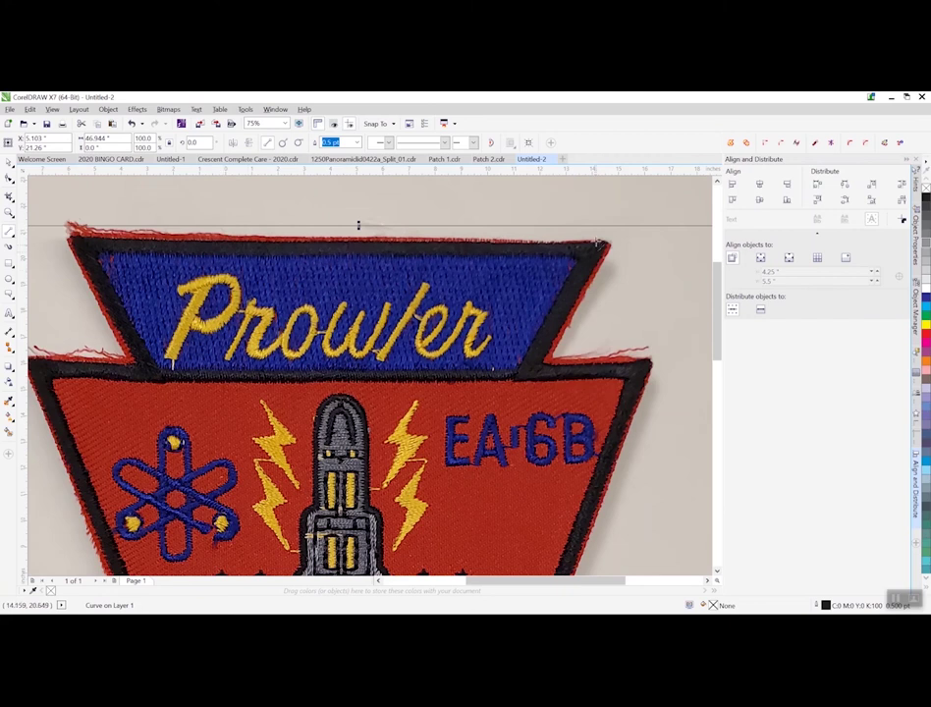
{"action": "scroll", "coordinate": [443, 259], "scroll_direction": "down", "scroll_amount": 2}
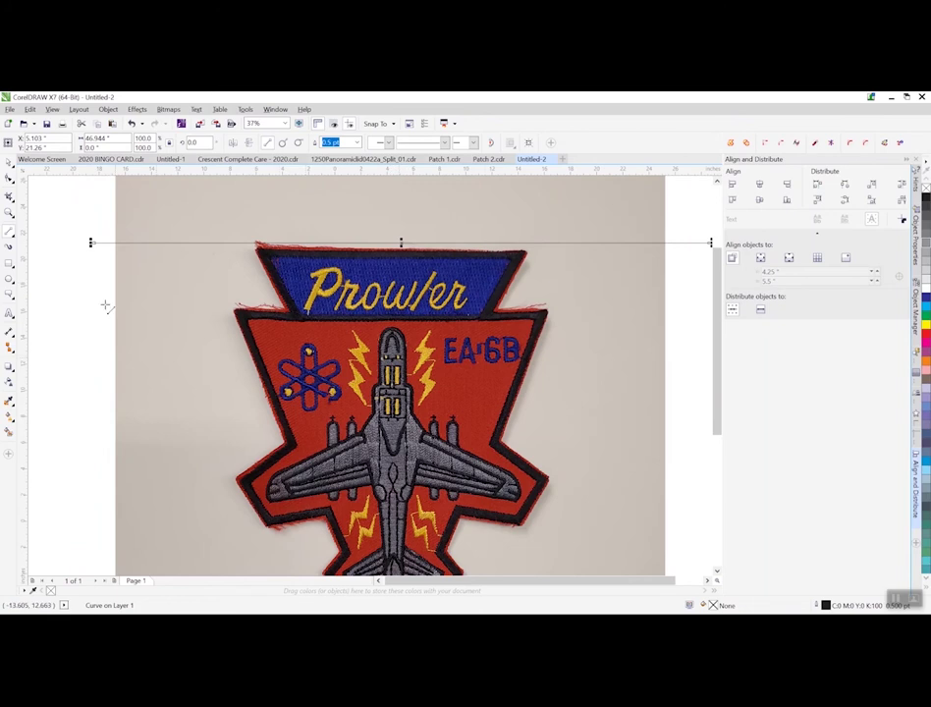
Rotate the patch photo by 1 degree using the property bar angle box
{"action": "left_click", "coordinate": [175, 206]}
{"action": "left_click", "coordinate": [205, 143]}
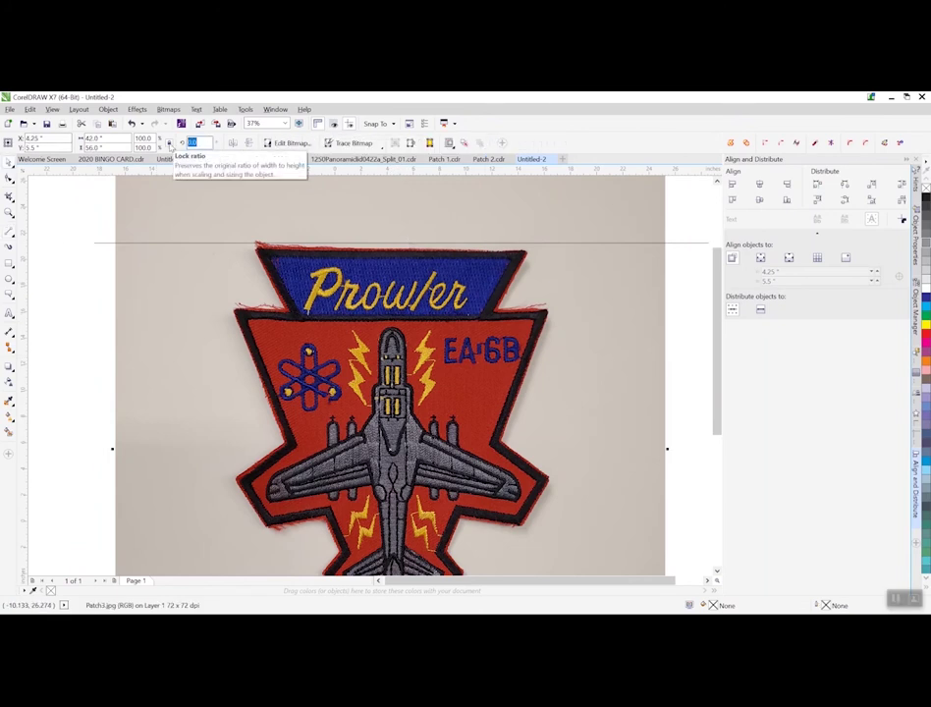
{"action": "type", "text": "1"}
{"action": "key", "text": "Return"}
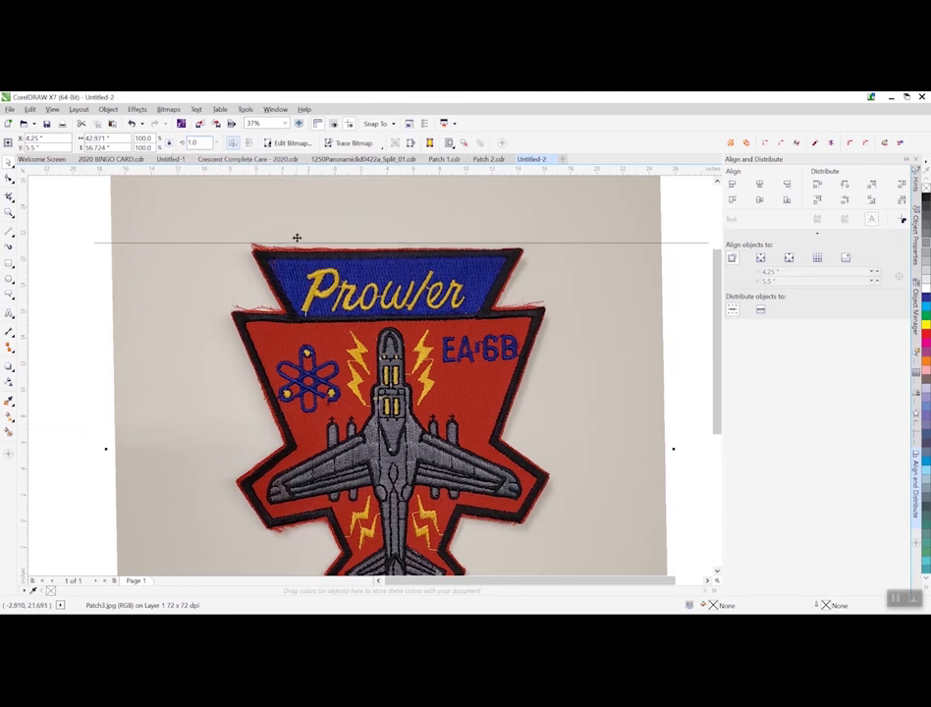
{"action": "scroll", "coordinate": [296, 239], "scroll_direction": "down", "scroll_amount": 2}
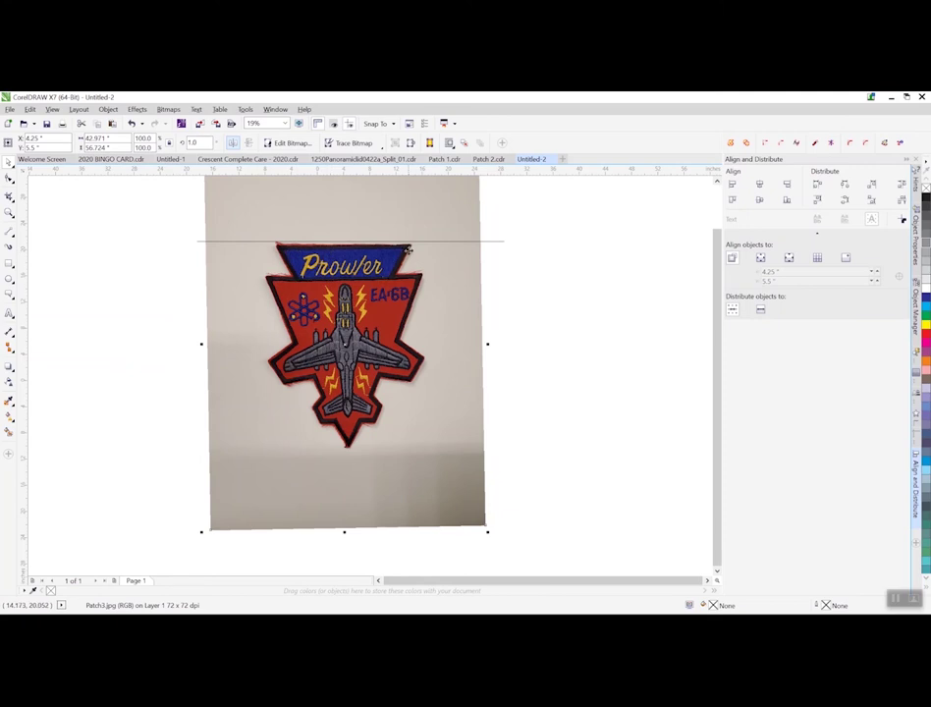
Switch to wireframe view and choose the 2-Point Line tool
{"action": "left_click", "coordinate": [52, 109]}
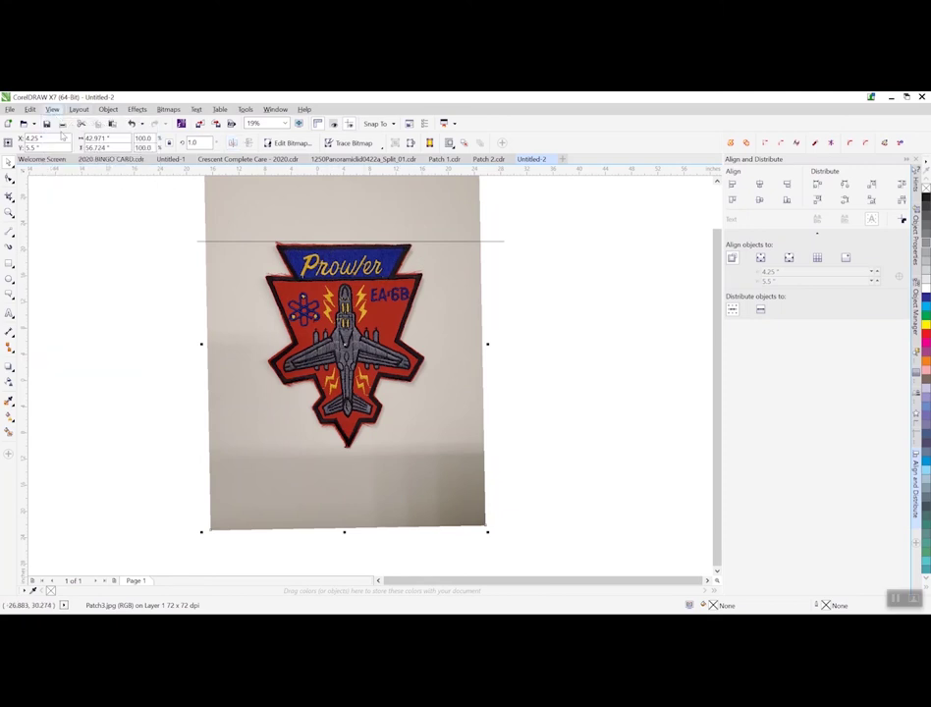
{"action": "left_click", "coordinate": [73, 134]}
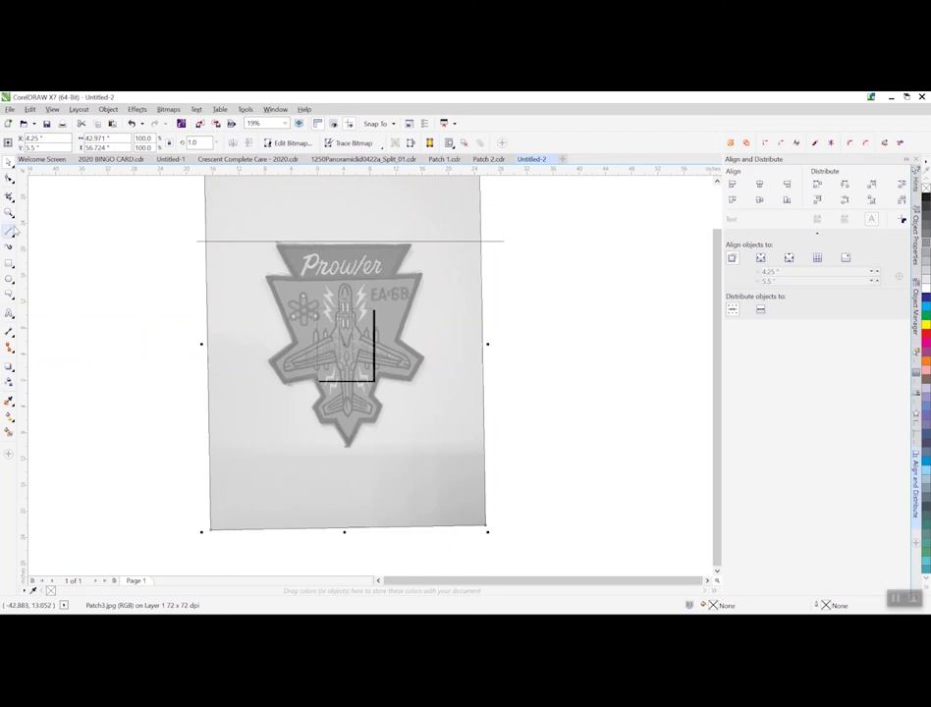
{"action": "left_click", "coordinate": [11, 233]}
{"action": "left_click", "coordinate": [50, 243]}
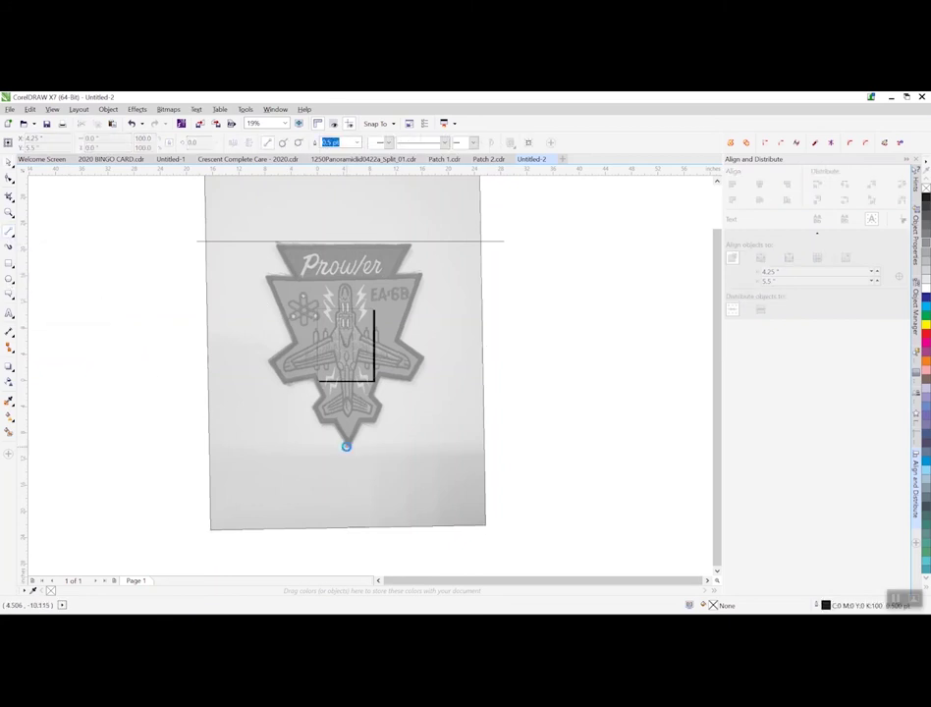
Trace lines from the patch's bottom point up the lower-left edges, undoing the last segments
{"action": "scroll", "coordinate": [348, 451], "scroll_direction": "up", "scroll_amount": 4}
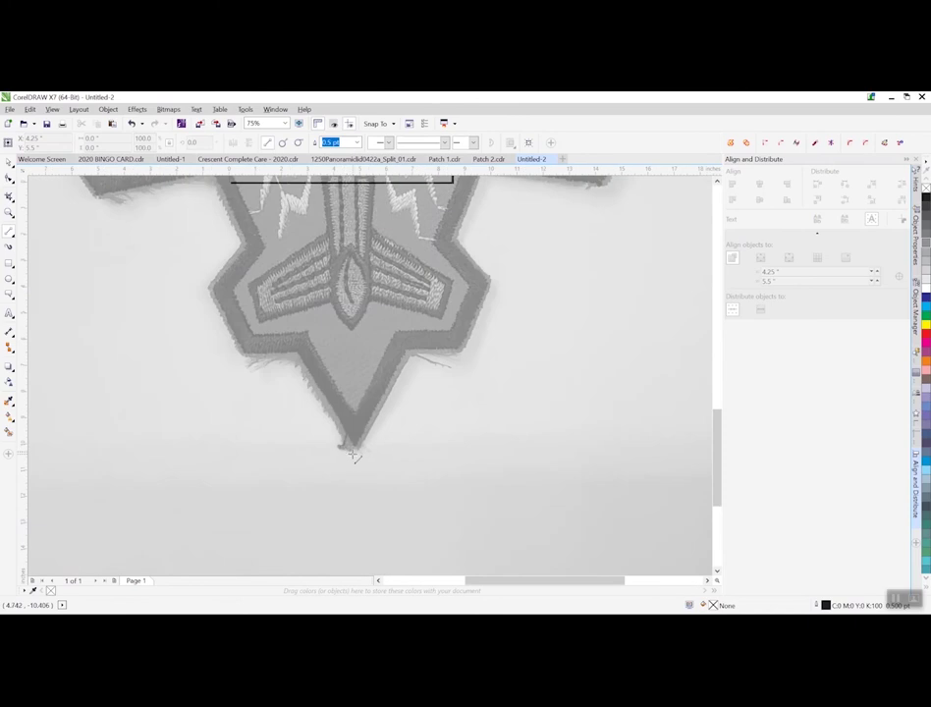
{"action": "mouse_move", "coordinate": [352, 453]}
{"action": "left_mouse_down"}
{"action": "mouse_move", "coordinate": [275, 319]}
{"action": "mouse_move", "coordinate": [299, 358]}
{"action": "mouse_move", "coordinate": [245, 353]}
{"action": "mouse_move", "coordinate": [208, 285]}
{"action": "mouse_move", "coordinate": [259, 222]}
{"action": "mouse_move", "coordinate": [259, 239]}
{"action": "left_mouse_up"}
{"action": "scroll", "coordinate": [262, 267], "scroll_direction": "down", "scroll_amount": 1}
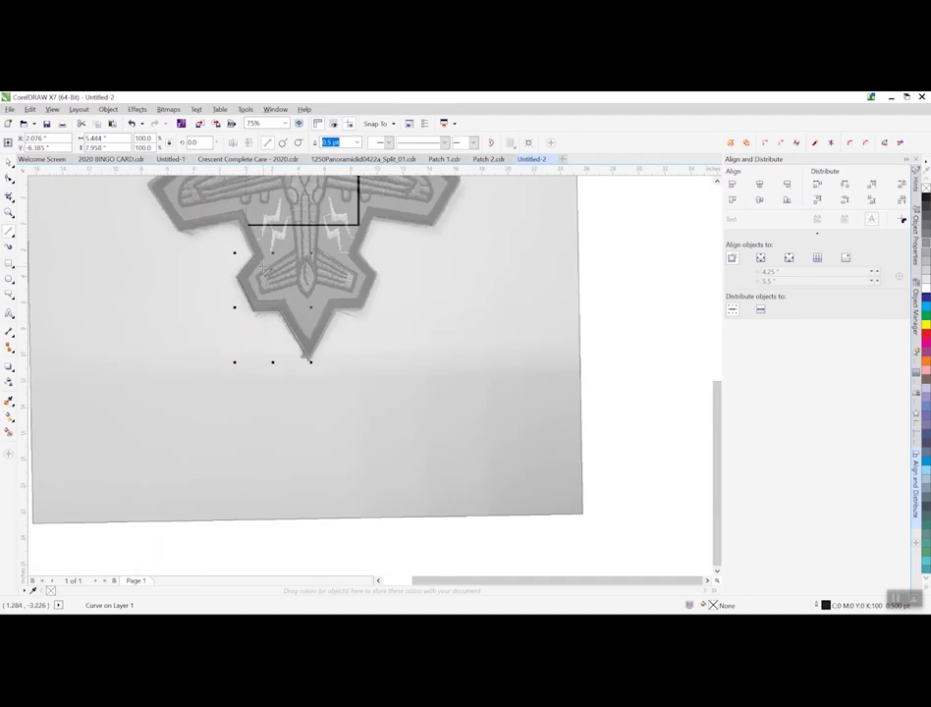
{"action": "scroll", "coordinate": [208, 201], "scroll_direction": "up", "scroll_amount": 1}
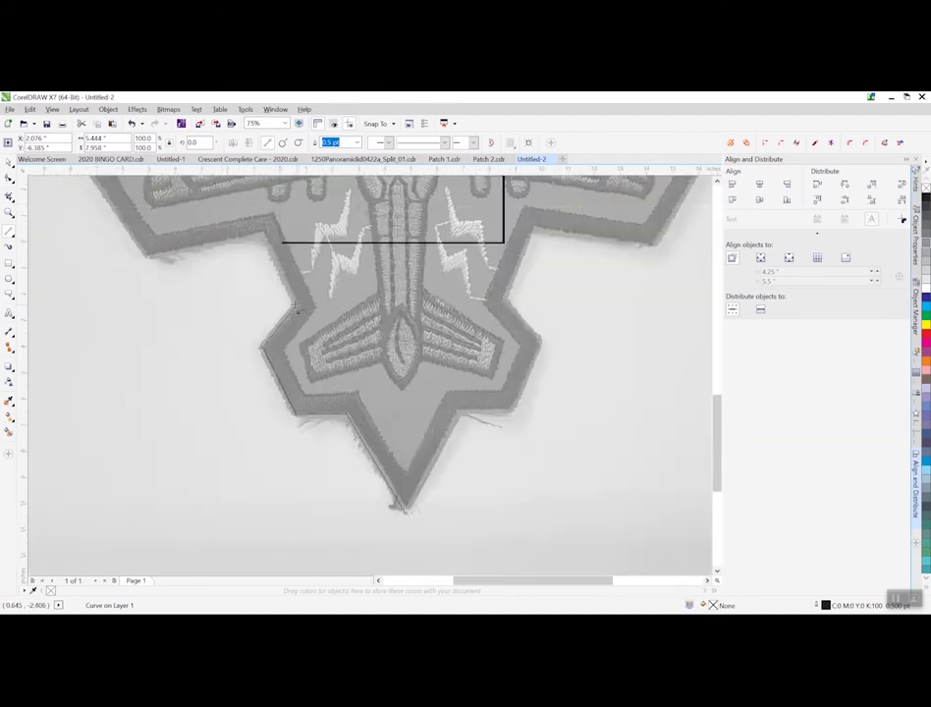
{"action": "left_click_drag", "start_coordinate": [295, 307], "coordinate": [148, 253]}
{"action": "scroll", "coordinate": [148, 250], "scroll_direction": "down", "scroll_amount": 2}
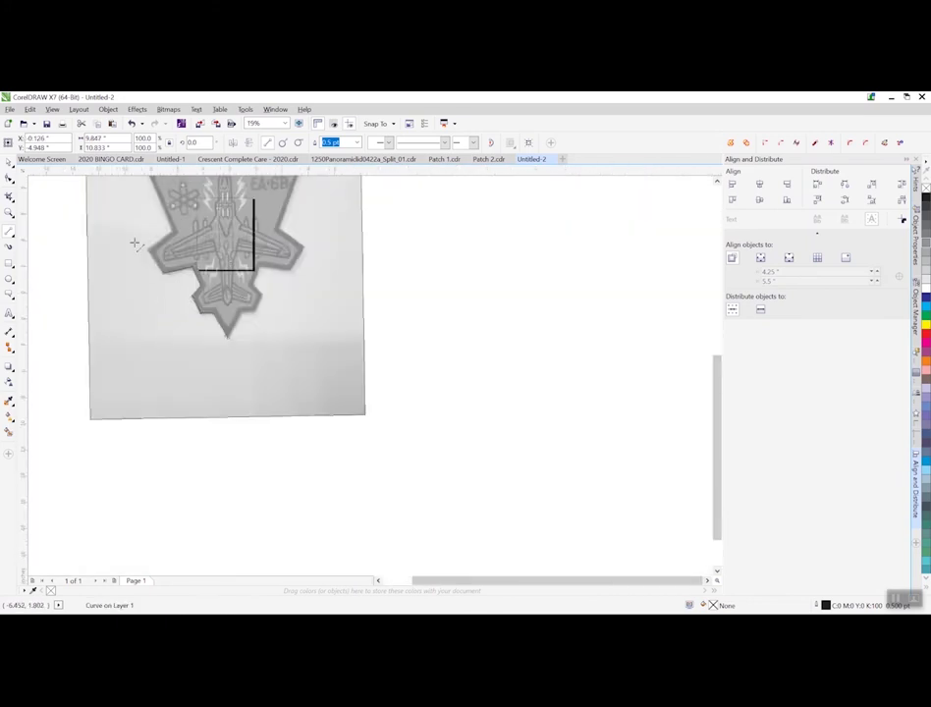
{"action": "scroll", "coordinate": [135, 243], "scroll_direction": "up", "scroll_amount": 2}
{"action": "mouse_move", "coordinate": [247, 361]}
{"action": "left_mouse_down"}
{"action": "mouse_move", "coordinate": [160, 237]}
{"action": "mouse_move", "coordinate": [270, 361]}
{"action": "mouse_move", "coordinate": [252, 343]}
{"action": "left_mouse_up"}
{"action": "left_click", "coordinate": [132, 123]}
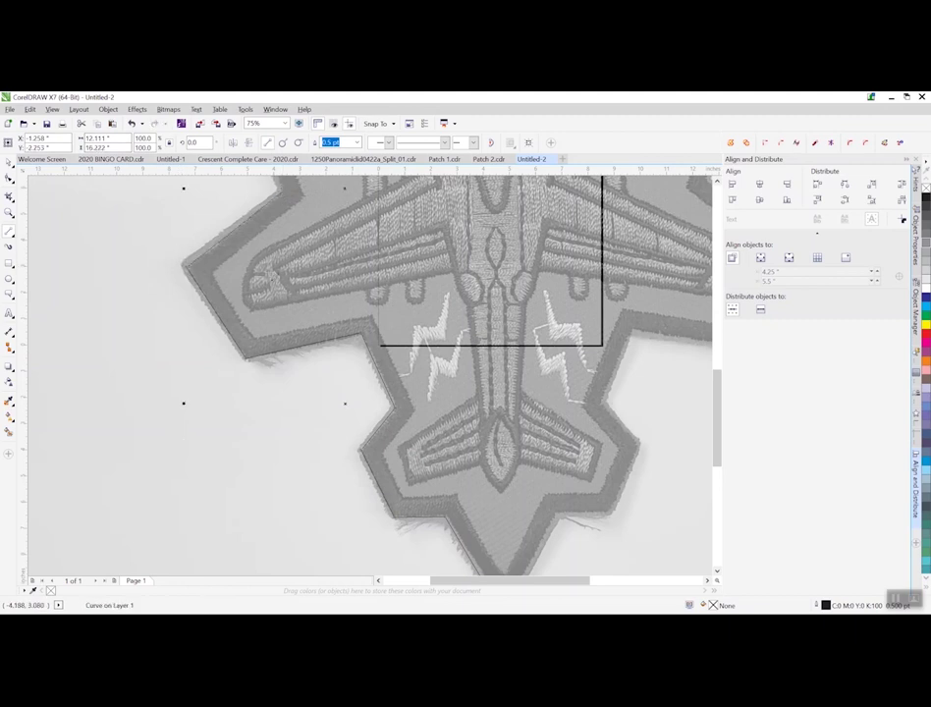
Add a straight segment from the star's inner notch up to the corner beneath the banner
{"action": "scroll", "coordinate": [282, 199], "scroll_direction": "down", "scroll_amount": 3}
{"action": "scroll", "coordinate": [251, 221], "scroll_direction": "up", "scroll_amount": 4}
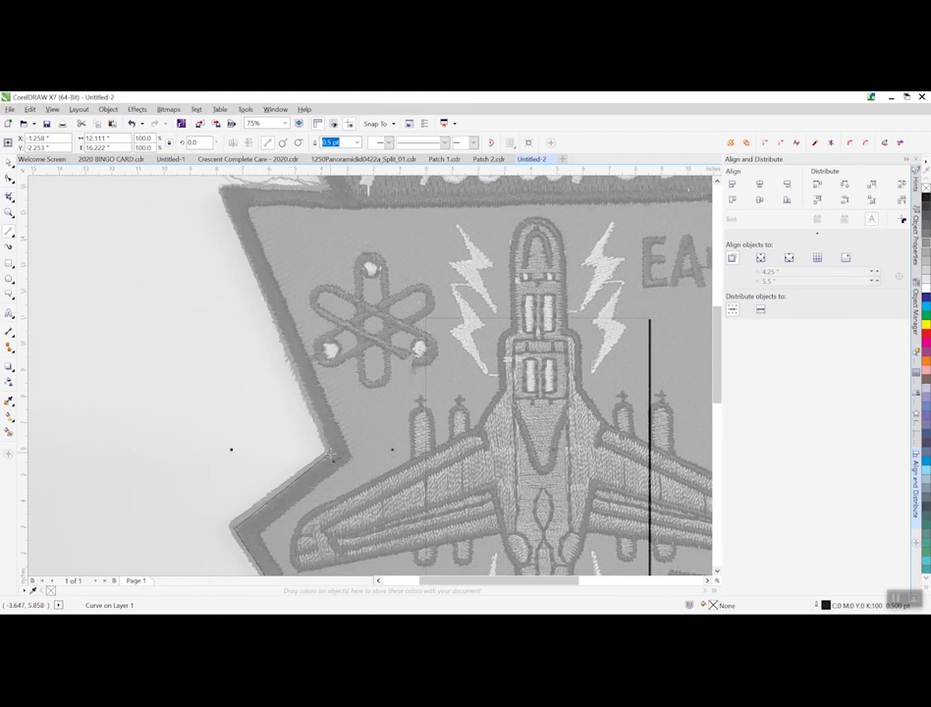
{"action": "left_click", "coordinate": [332, 454]}
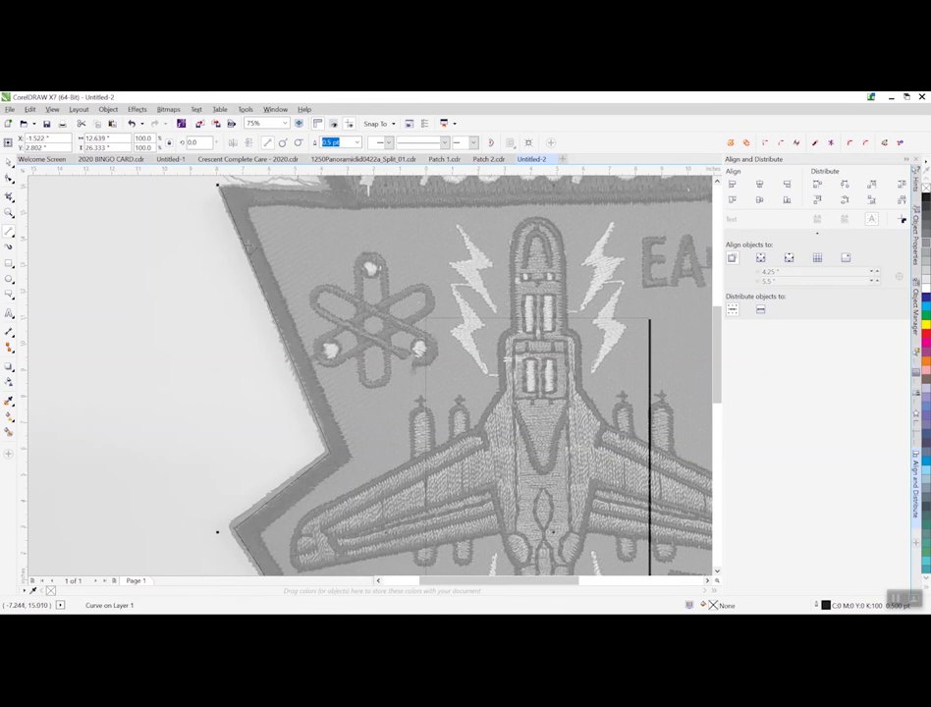
{"action": "left_click", "coordinate": [222, 186]}
{"action": "scroll", "coordinate": [226, 184], "scroll_direction": "down", "scroll_amount": 3}
{"action": "scroll", "coordinate": [236, 183], "scroll_direction": "up", "scroll_amount": 3}
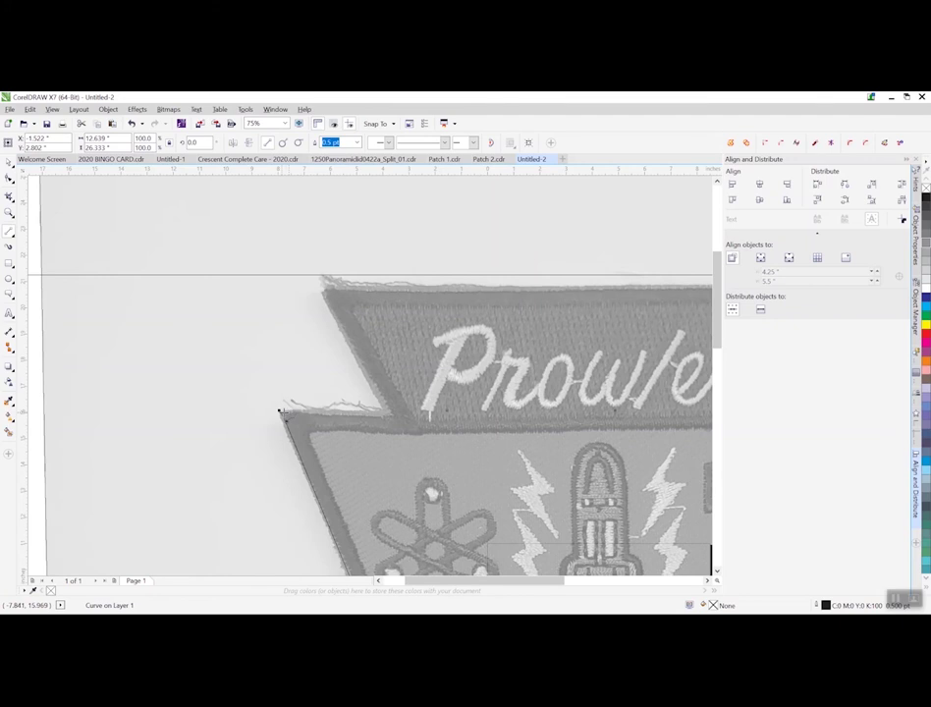
Trace lines from the patch's left corner via the notch below Prowler to the top corner
{"action": "left_click", "coordinate": [284, 413]}
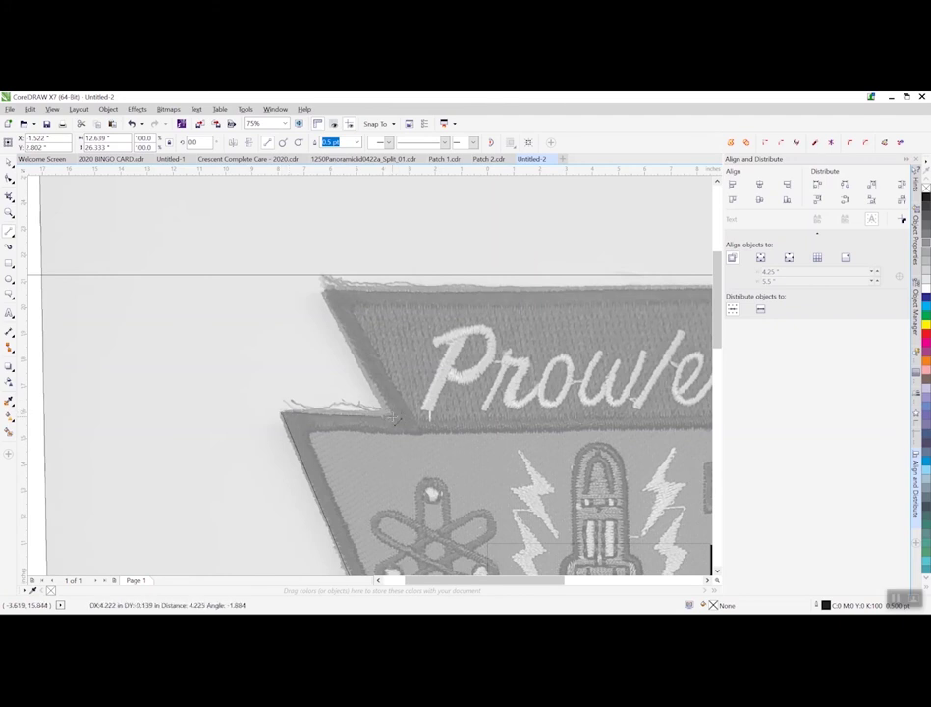
{"action": "left_click", "coordinate": [396, 417]}
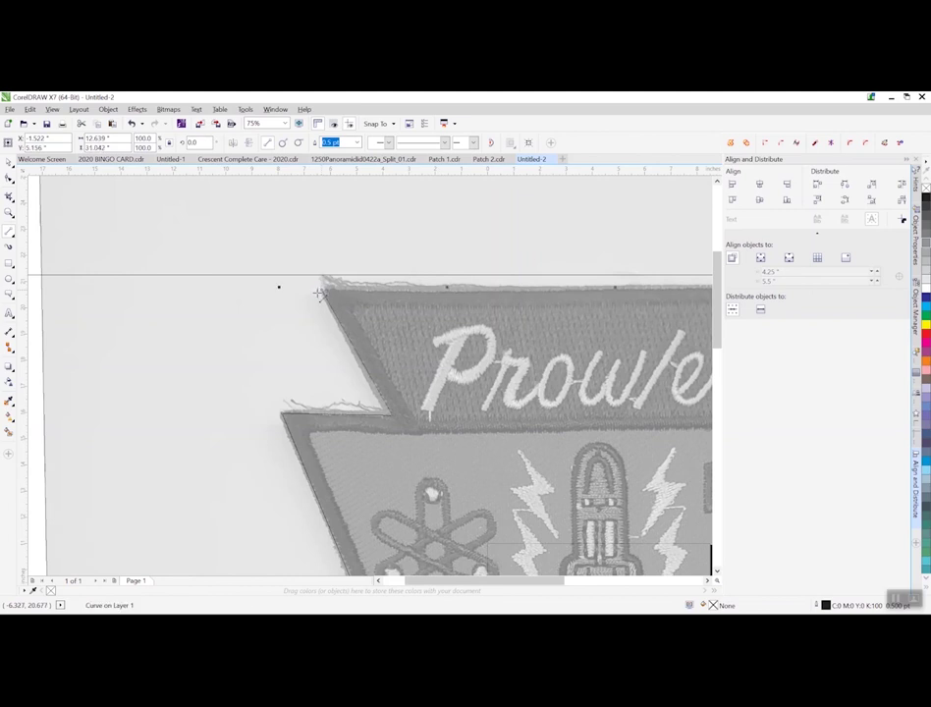
{"action": "double_click", "coordinate": [327, 294]}
{"action": "scroll", "coordinate": [328, 290], "scroll_direction": "down", "scroll_amount": 2}
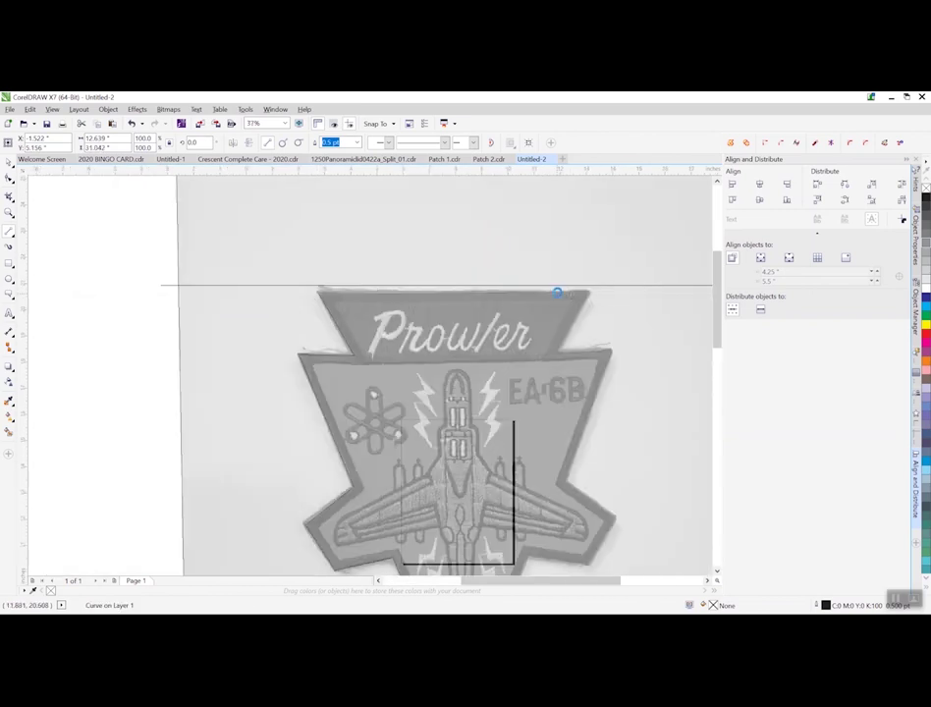
{"action": "scroll", "coordinate": [555, 291], "scroll_direction": "up", "scroll_amount": 2}
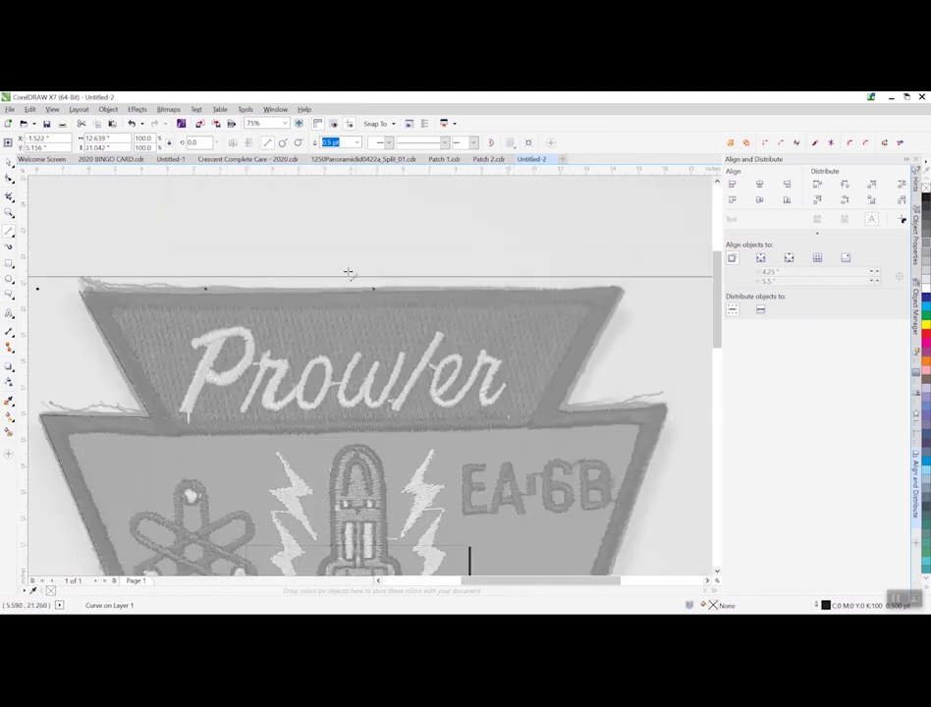
Trace the banner's top edge and down its right side, cancelling an accidental resize
{"action": "left_click", "coordinate": [80, 290]}
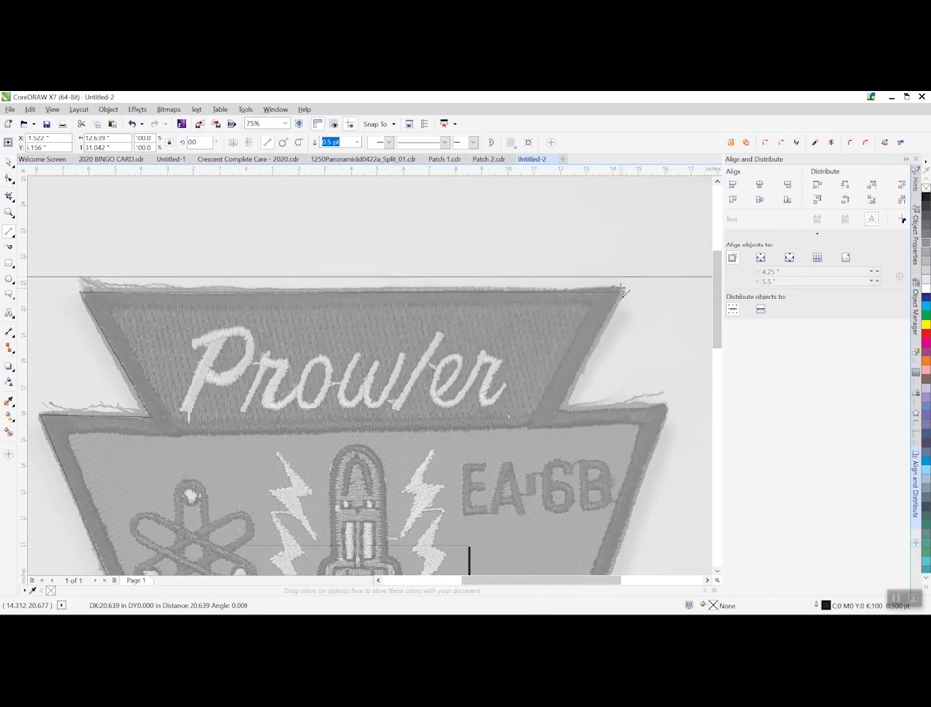
{"action": "left_click", "coordinate": [621, 290]}
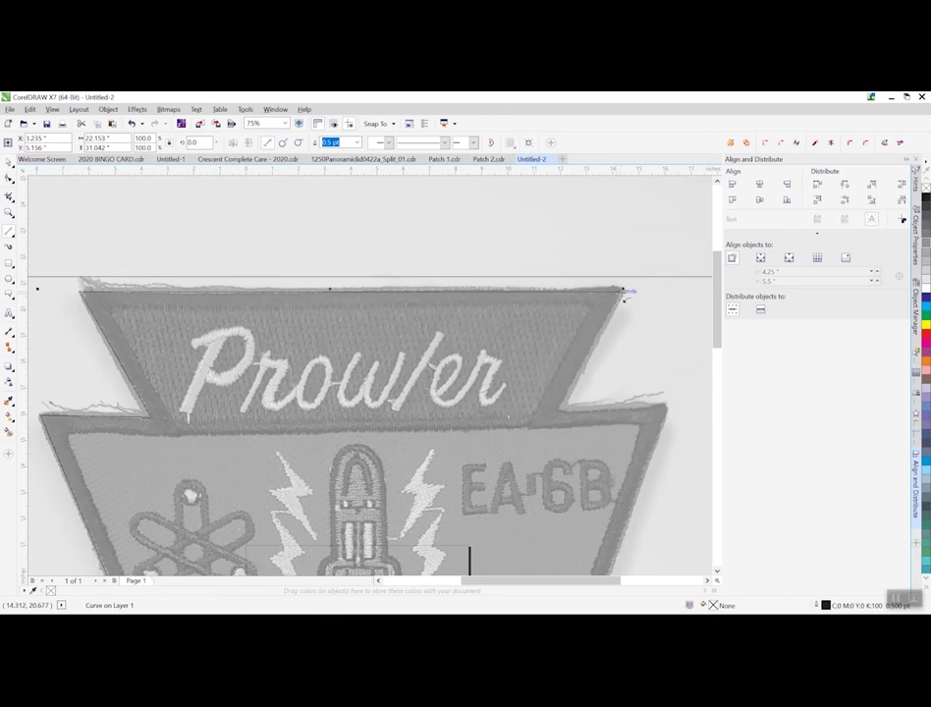
{"action": "mouse_move", "coordinate": [621, 290]}
{"action": "left_mouse_down"}
{"action": "mouse_move", "coordinate": [566, 378]}
{"action": "mouse_move", "coordinate": [568, 367]}
{"action": "left_mouse_up"}
{"action": "key", "text": "Escape"}
{"action": "left_click_drag", "start_coordinate": [606, 324], "coordinate": [656, 403]}
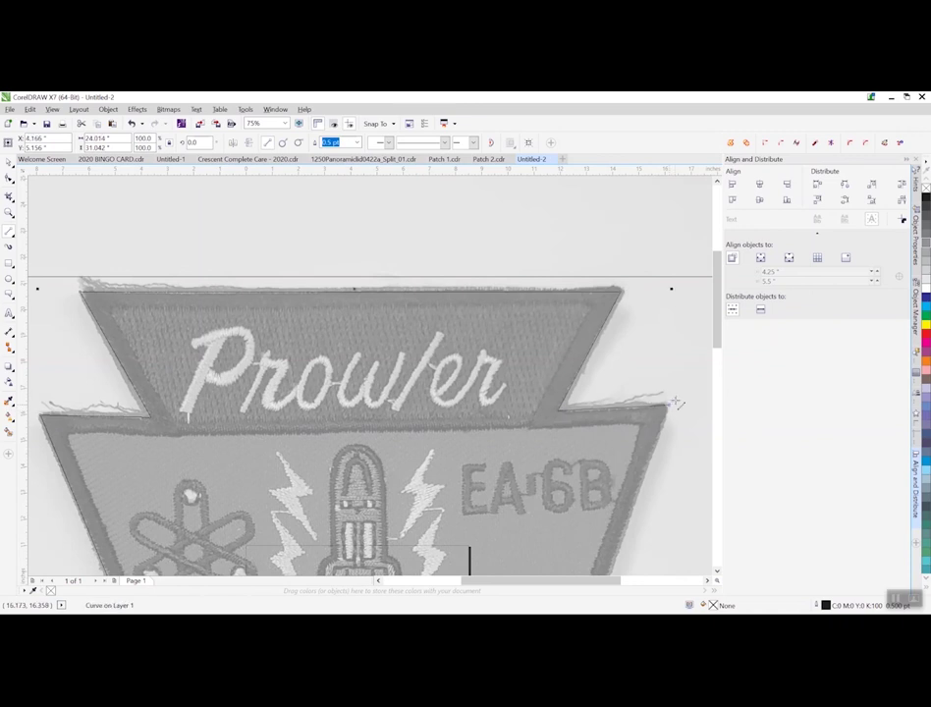
{"action": "scroll", "coordinate": [671, 407], "scroll_direction": "down", "scroll_amount": 4}
{"action": "scroll", "coordinate": [667, 400], "scroll_direction": "up", "scroll_amount": 2}
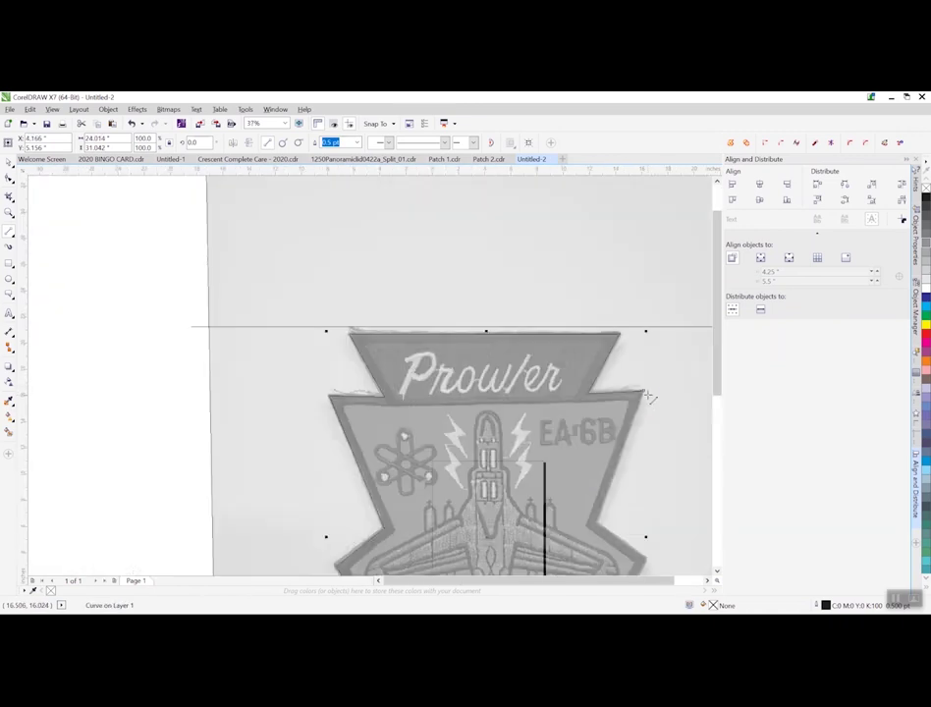
{"action": "left_click", "coordinate": [645, 392]}
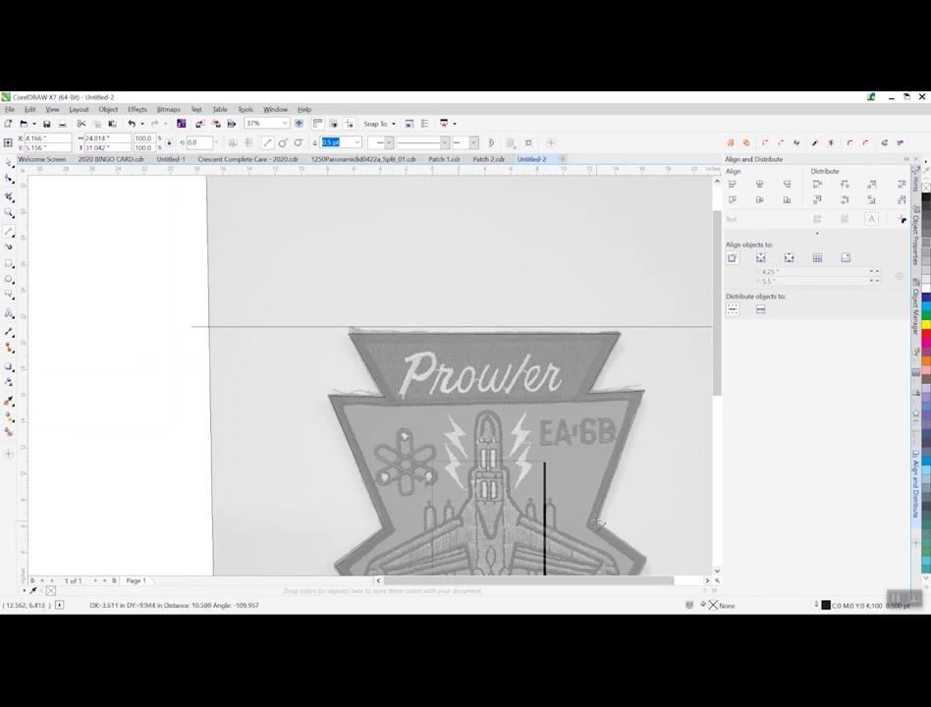
Trace the right wing through its corner, tip and lower corner, then a lower-edge line
{"action": "scroll", "coordinate": [595, 522], "scroll_direction": "down", "scroll_amount": 4}
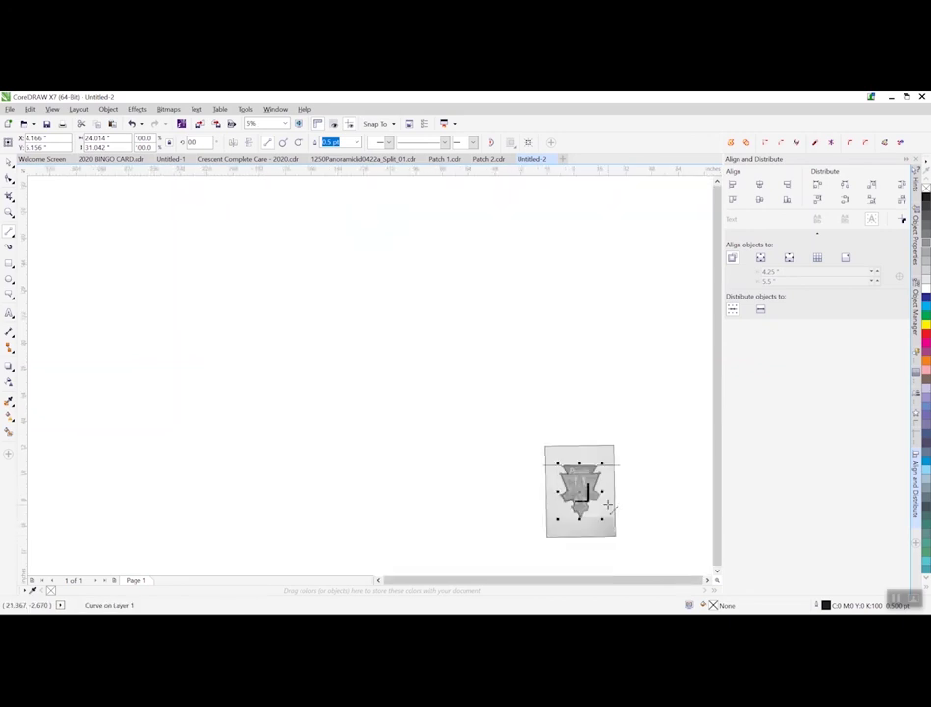
{"action": "scroll", "coordinate": [592, 498], "scroll_direction": "up", "scroll_amount": 2}
{"action": "scroll", "coordinate": [591, 498], "scroll_direction": "up", "scroll_amount": 3}
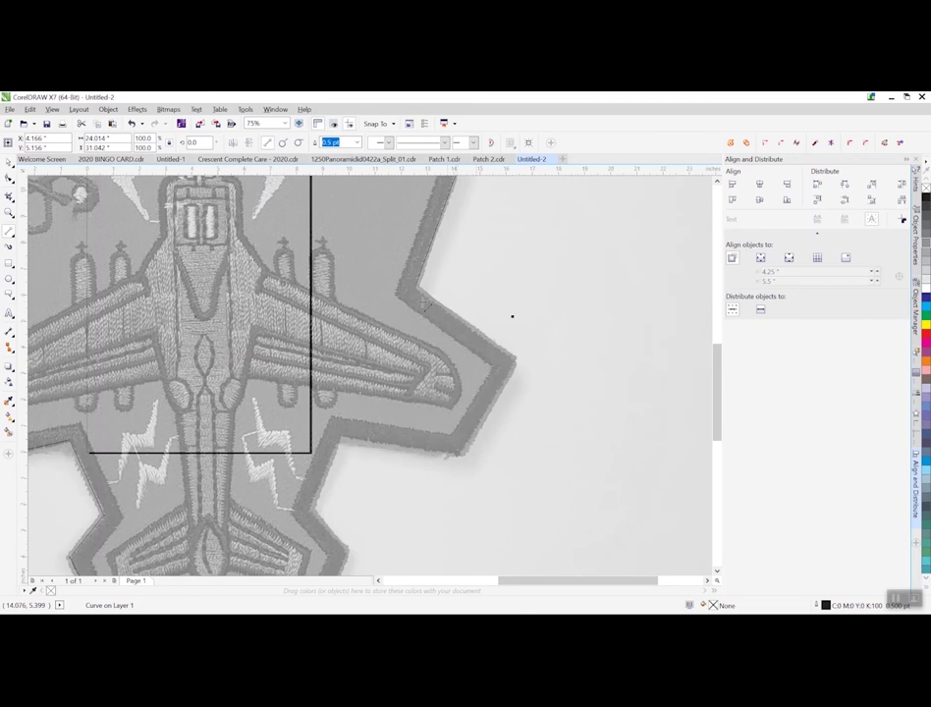
{"action": "left_click", "coordinate": [417, 286]}
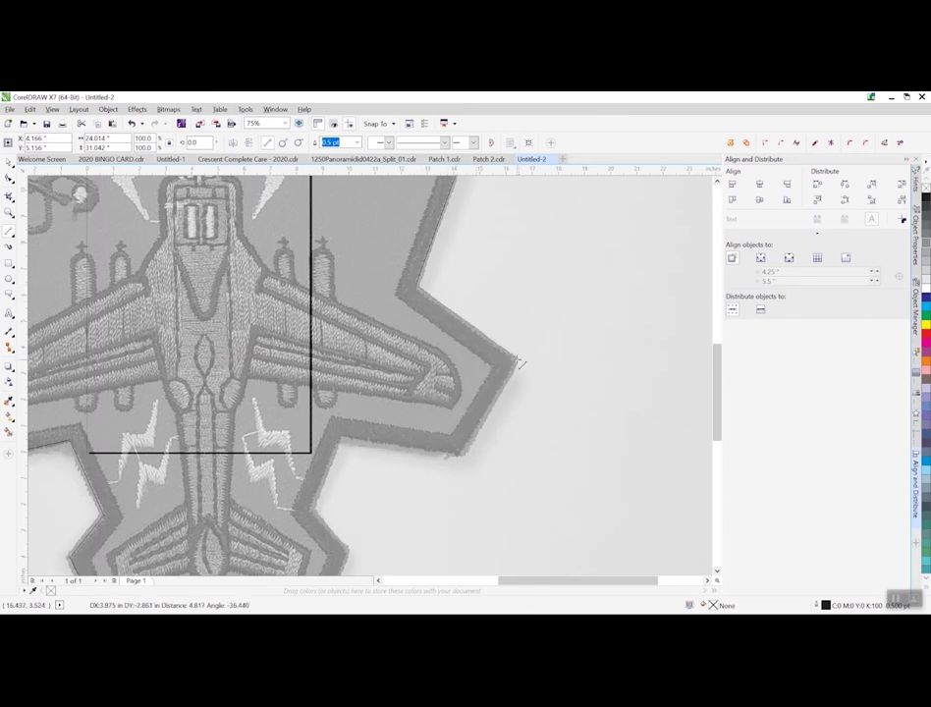
{"action": "left_click", "coordinate": [518, 363]}
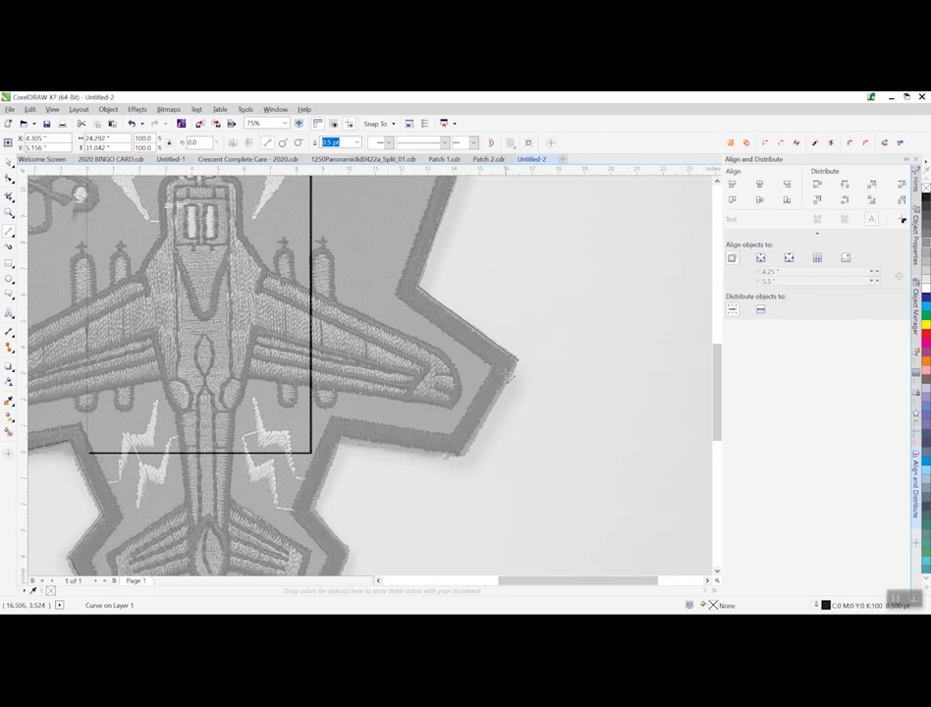
{"action": "left_click", "coordinate": [459, 456]}
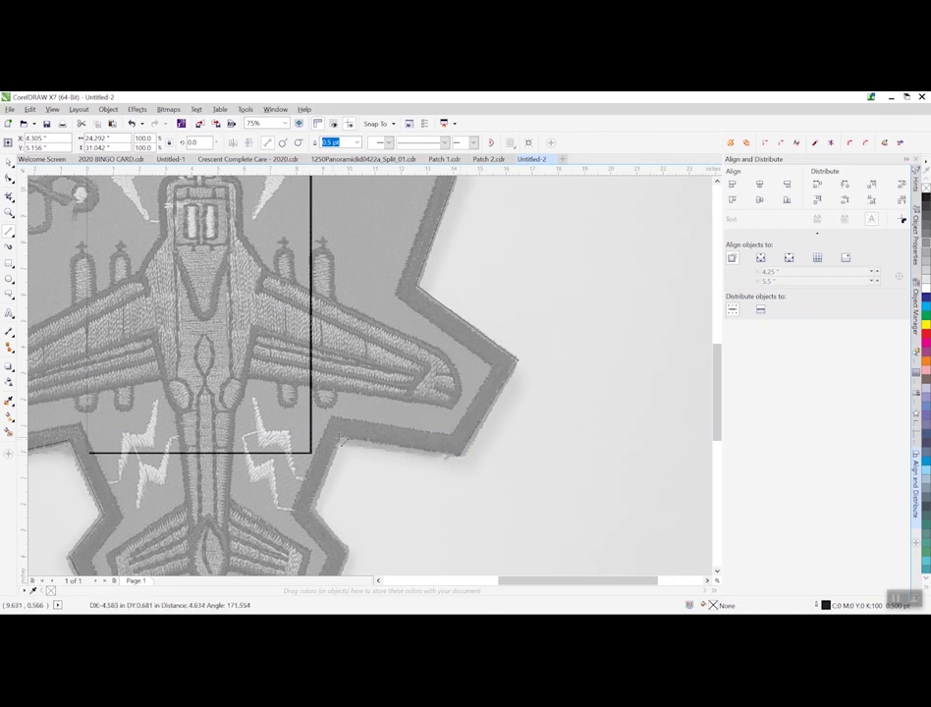
{"action": "double_click", "coordinate": [341, 438]}
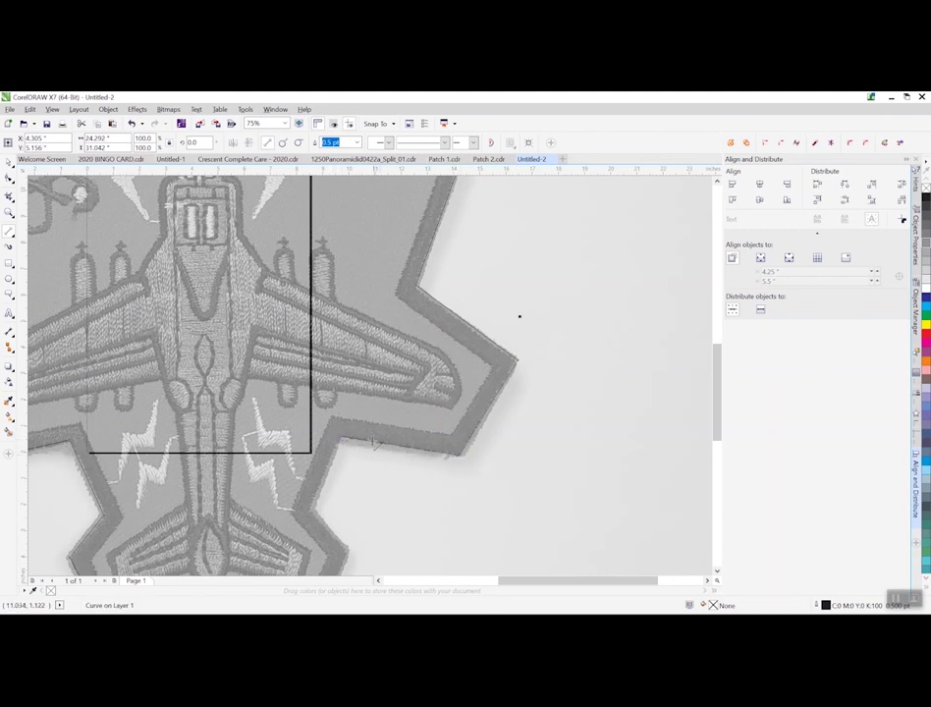
{"action": "left_click", "coordinate": [341, 438]}
{"action": "double_click", "coordinate": [310, 507]}
Trace the lower edge to the bottom point, undo the misplaced line, and restart from the right node
{"action": "scroll", "coordinate": [325, 506], "scroll_direction": "down", "scroll_amount": 3}
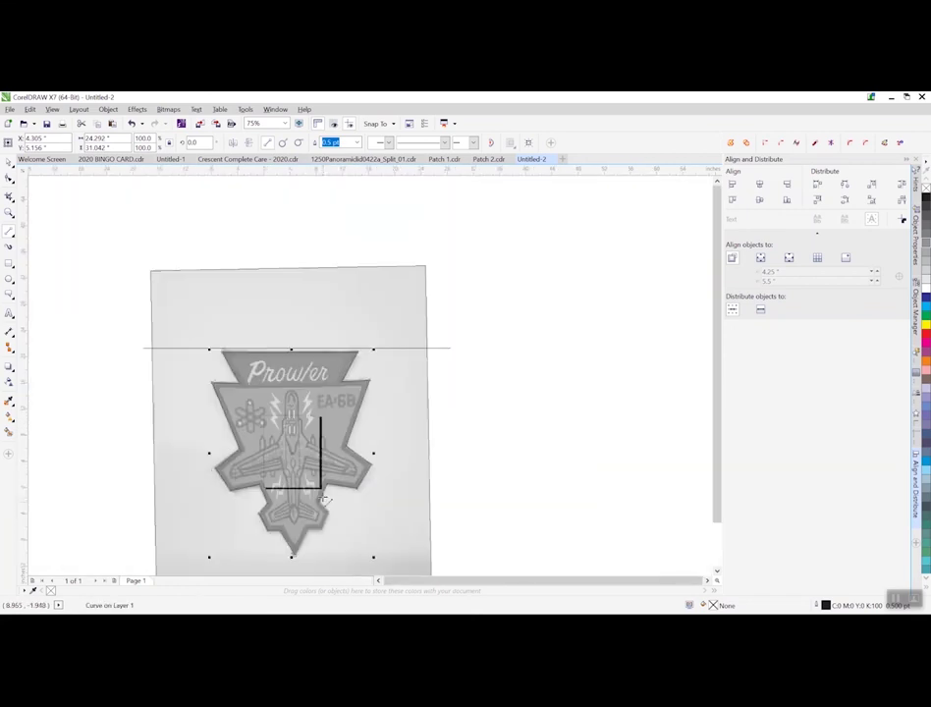
{"action": "scroll", "coordinate": [312, 513], "scroll_direction": "up", "scroll_amount": 1}
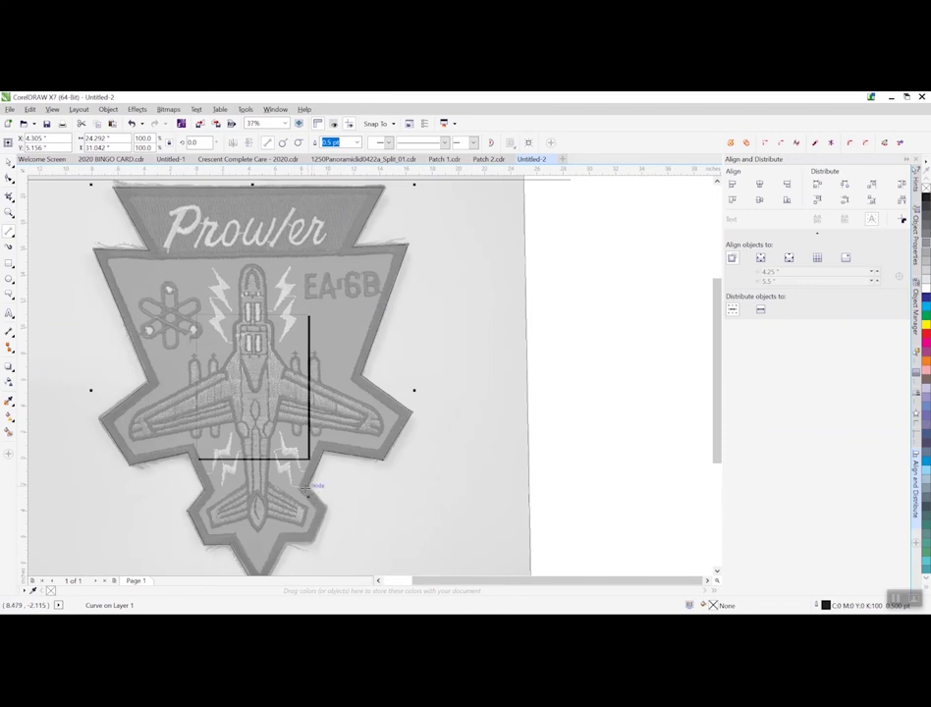
{"action": "left_click", "coordinate": [309, 486]}
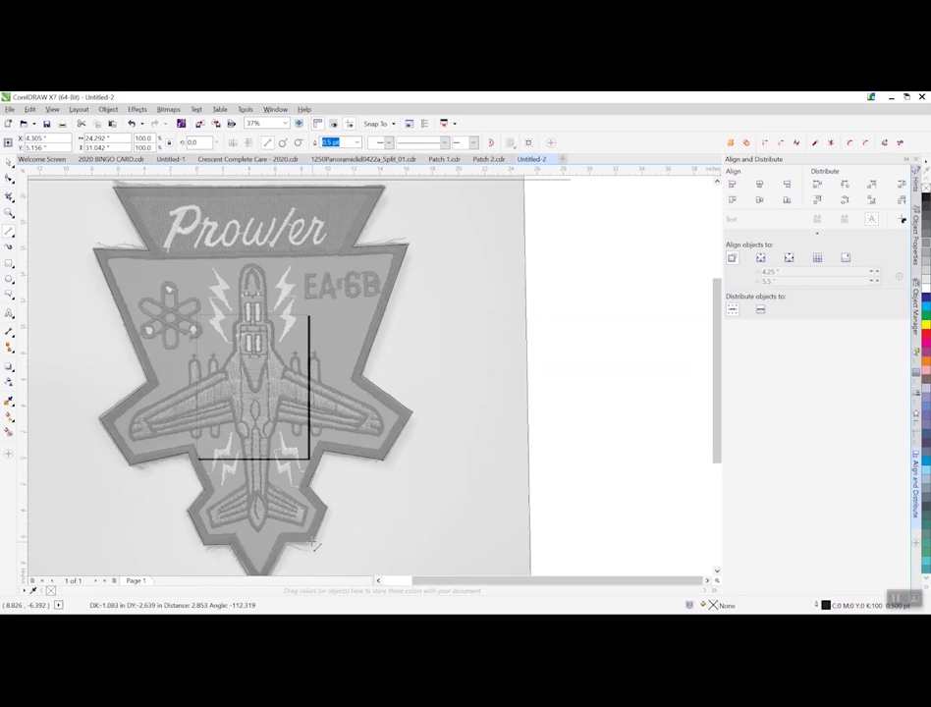
{"action": "left_click", "coordinate": [307, 546]}
{"action": "left_click", "coordinate": [285, 547]}
{"action": "scroll", "coordinate": [289, 541], "scroll_direction": "down", "scroll_amount": 2}
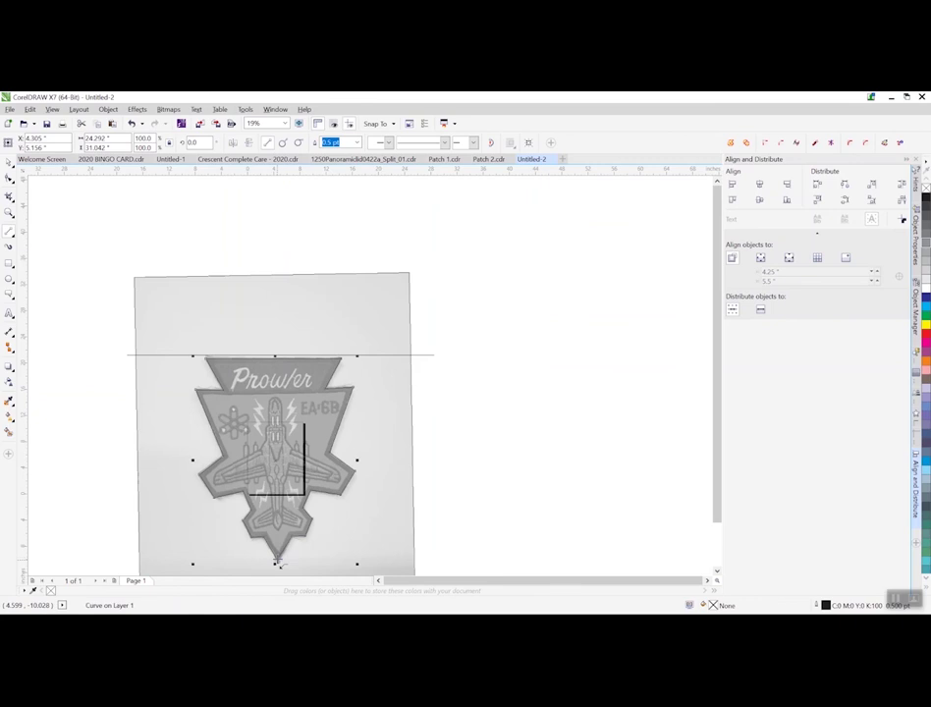
{"action": "scroll", "coordinate": [281, 551], "scroll_direction": "up", "scroll_amount": 5}
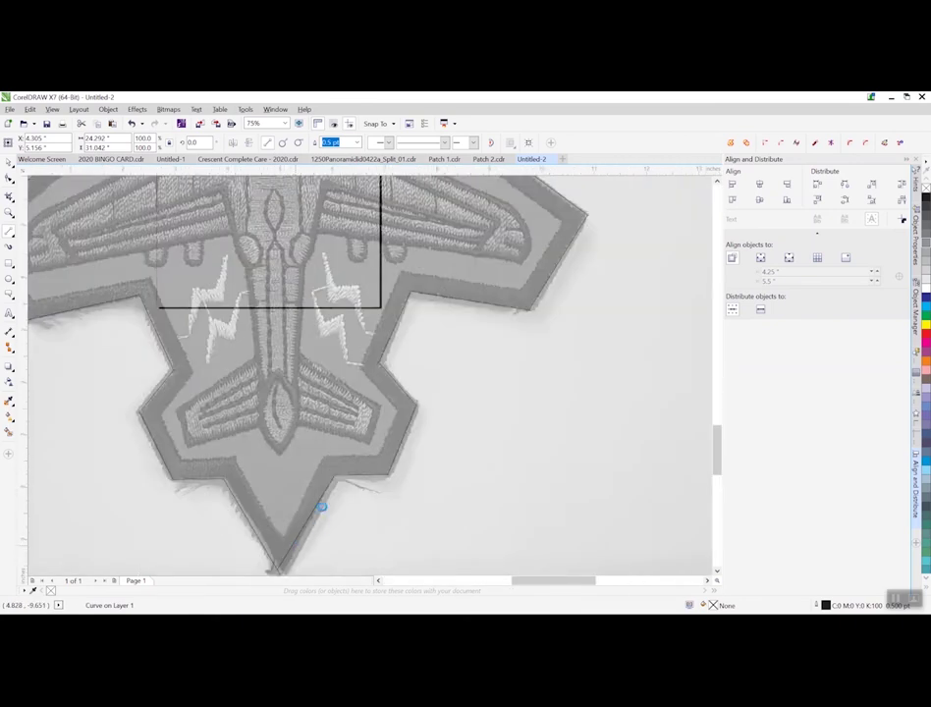
{"action": "scroll", "coordinate": [301, 443], "scroll_direction": "down", "scroll_amount": 4}
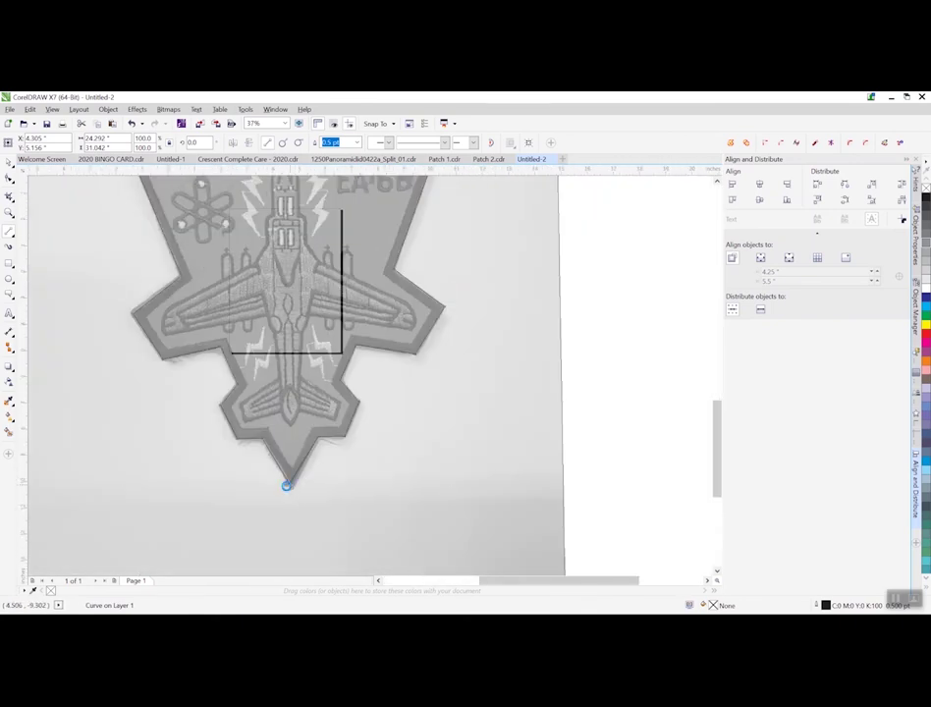
{"action": "scroll", "coordinate": [287, 486], "scroll_direction": "up", "scroll_amount": 2}
{"action": "scroll", "coordinate": [297, 496], "scroll_direction": "up", "scroll_amount": 5}
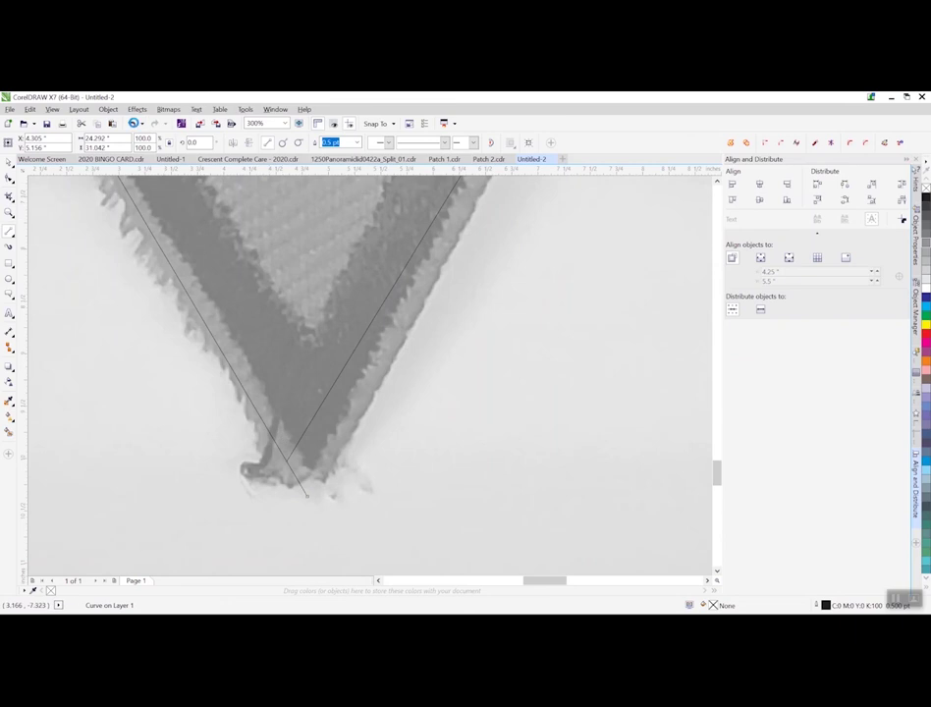
{"action": "left_click", "coordinate": [131, 124]}
{"action": "scroll", "coordinate": [314, 311], "scroll_direction": "down", "scroll_amount": 4}
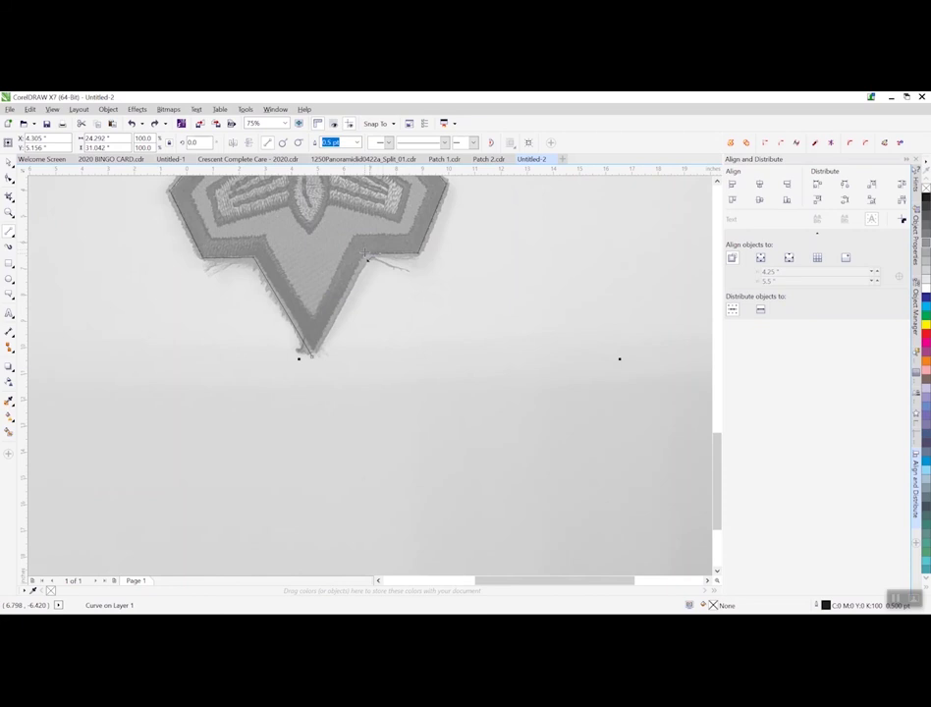
{"action": "left_click", "coordinate": [365, 253]}
Close the outline at the bottom point and move it beside the patch photo
{"action": "left_click", "coordinate": [312, 357]}
{"action": "scroll", "coordinate": [157, 333], "scroll_direction": "down", "scroll_amount": 5}
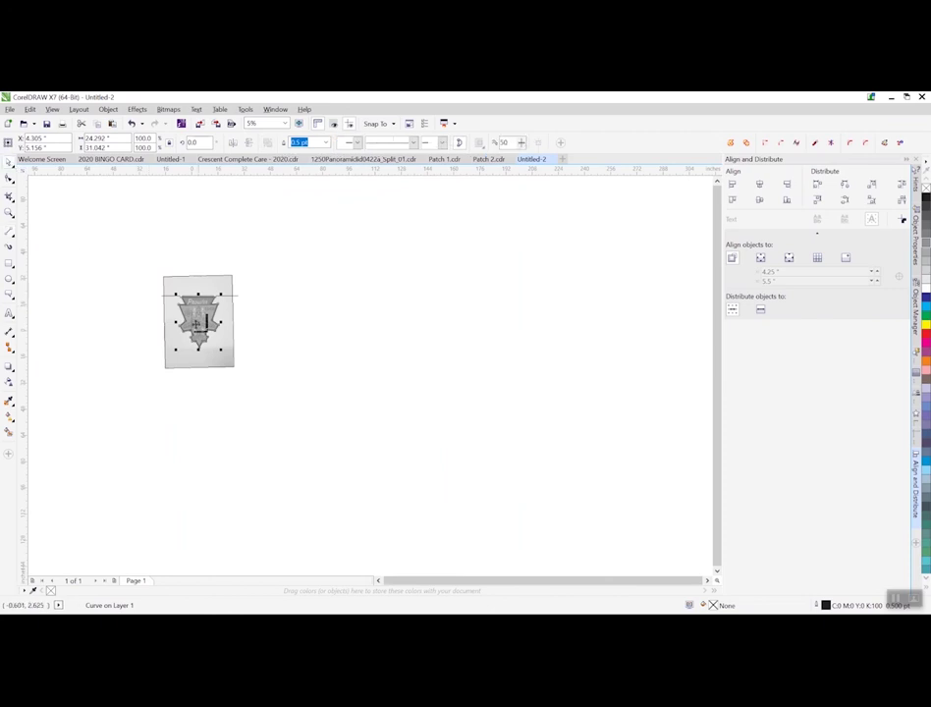
{"action": "left_click_drag", "start_coordinate": [198, 322], "coordinate": [297, 325]}
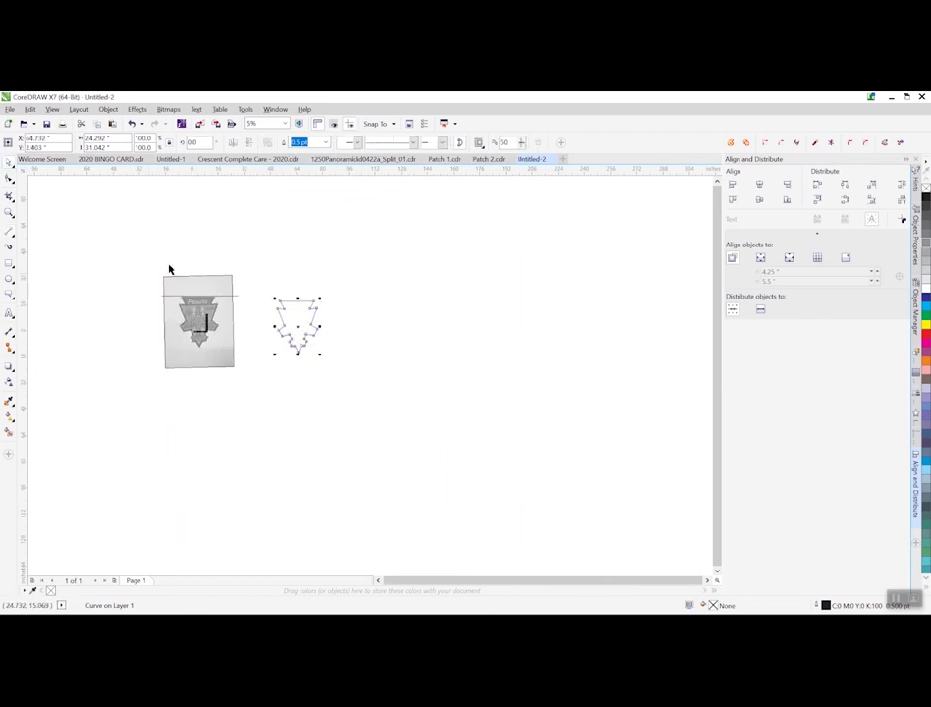
Save the drawing as 'Patch 3.cdr' in the Frame de Art folder
{"action": "left_click", "coordinate": [10, 109]}
{"action": "left_click", "coordinate": [30, 210]}
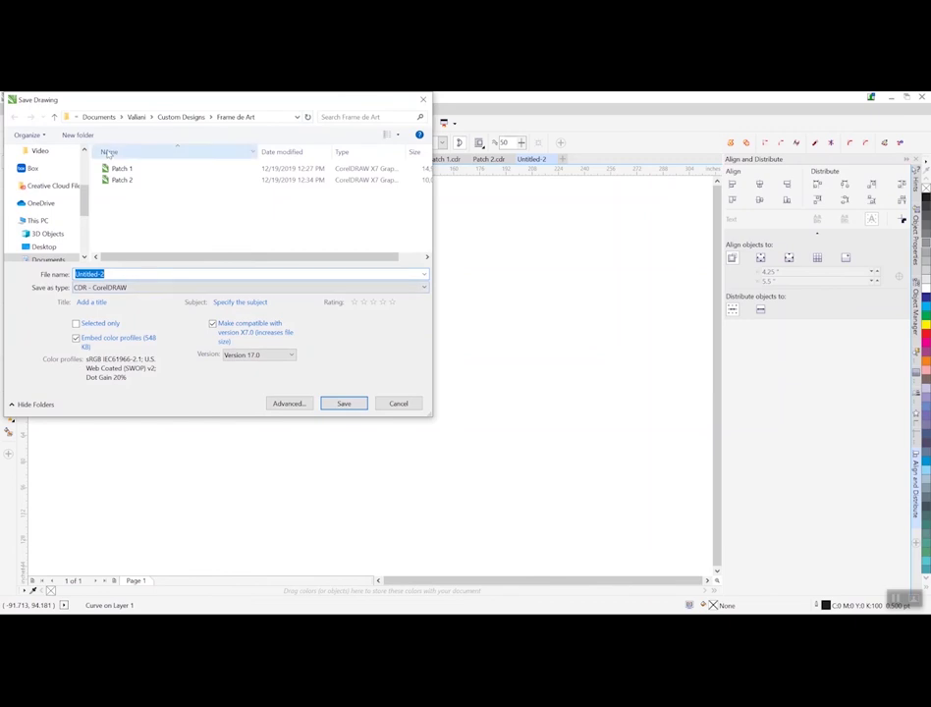
{"action": "left_click", "coordinate": [122, 179]}
{"action": "left_click", "coordinate": [97, 275]}
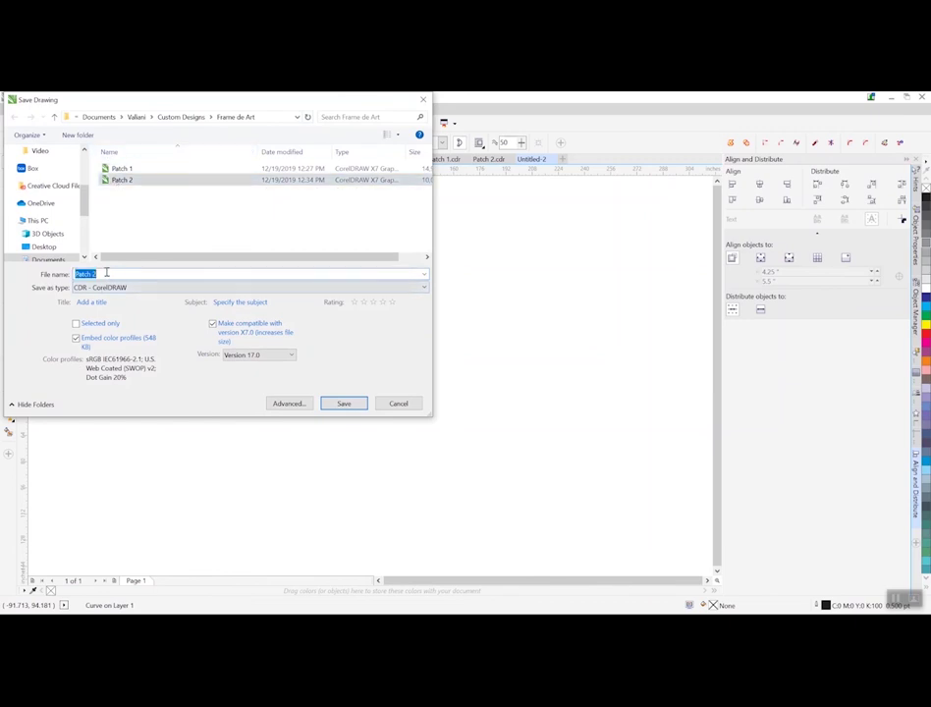
{"action": "left_click", "coordinate": [103, 274]}
{"action": "key", "text": "BackSpace"}
{"action": "type", "text": "3"}
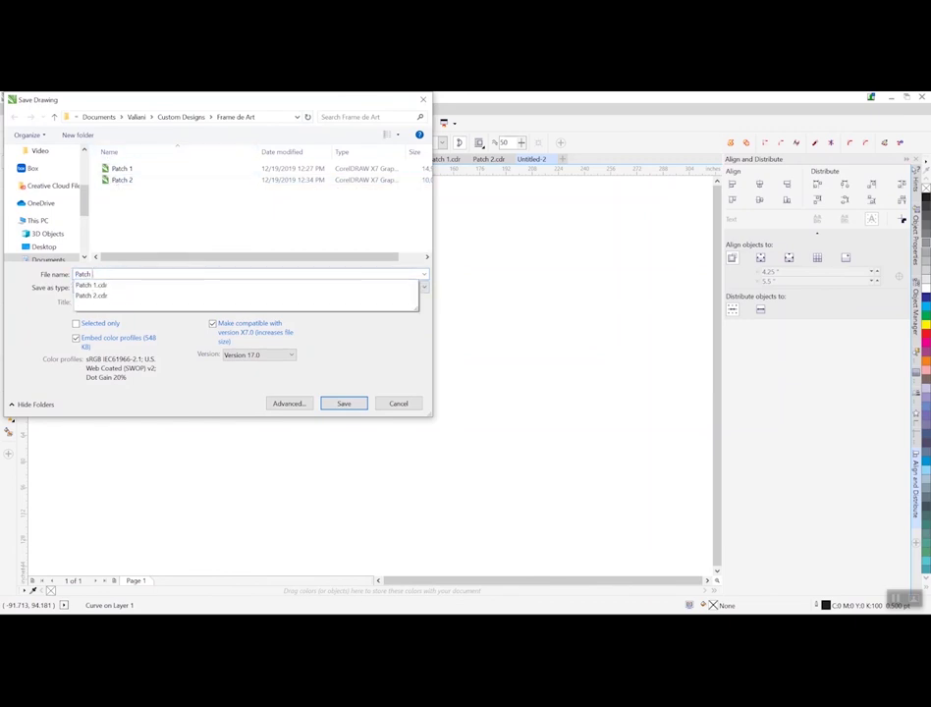
{"action": "left_click", "coordinate": [356, 405]}
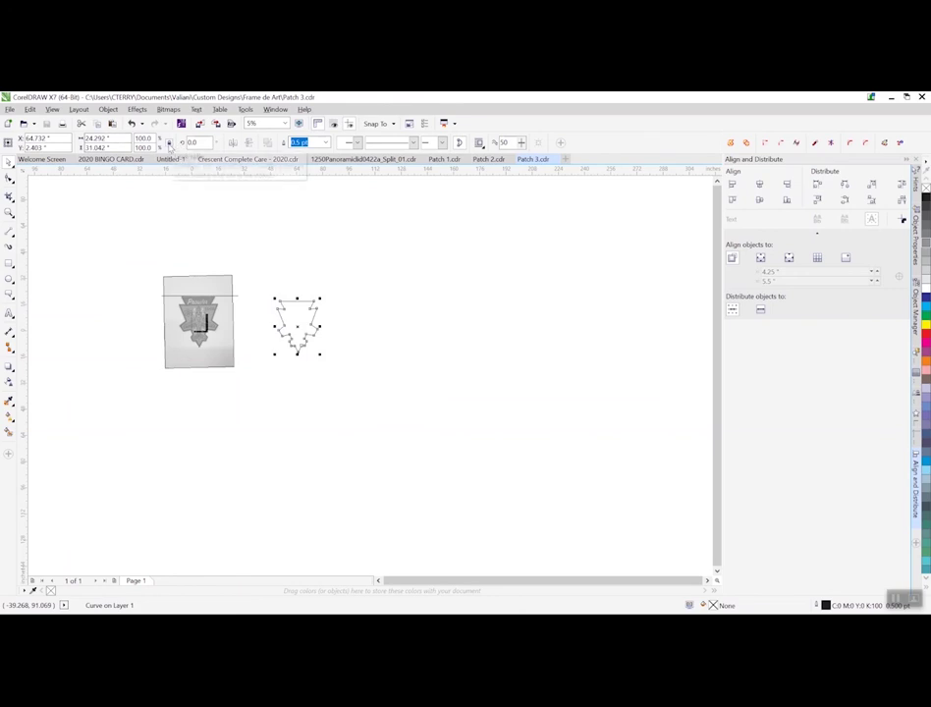
Set the outline's width to 4" with locked ratio, giving 5.111" height
{"action": "left_click", "coordinate": [98, 139]}
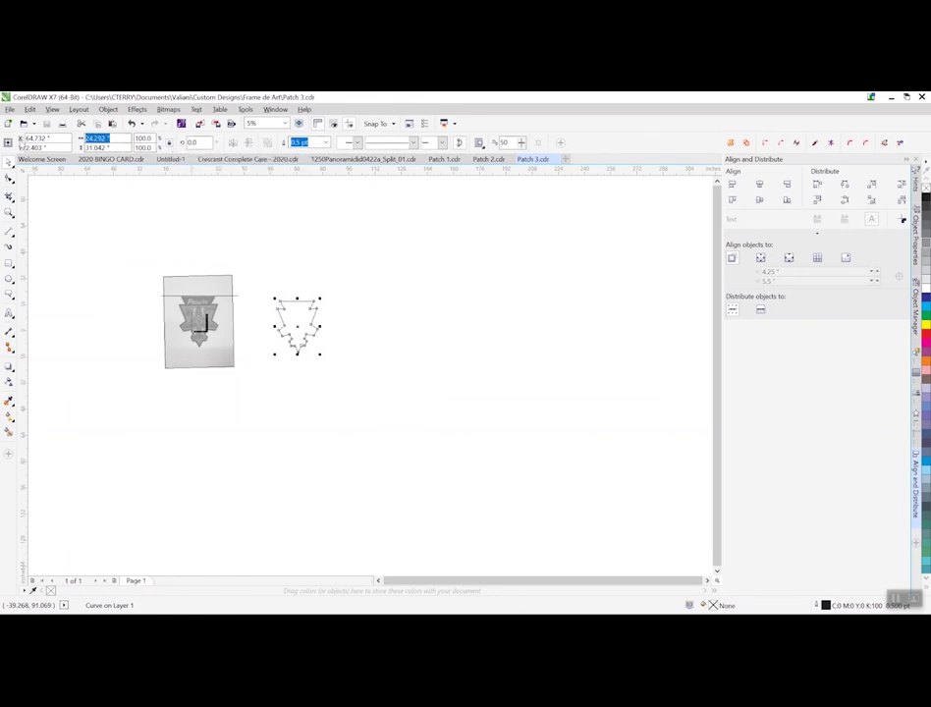
{"action": "type", "text": "4"}
{"action": "key", "text": "Return"}
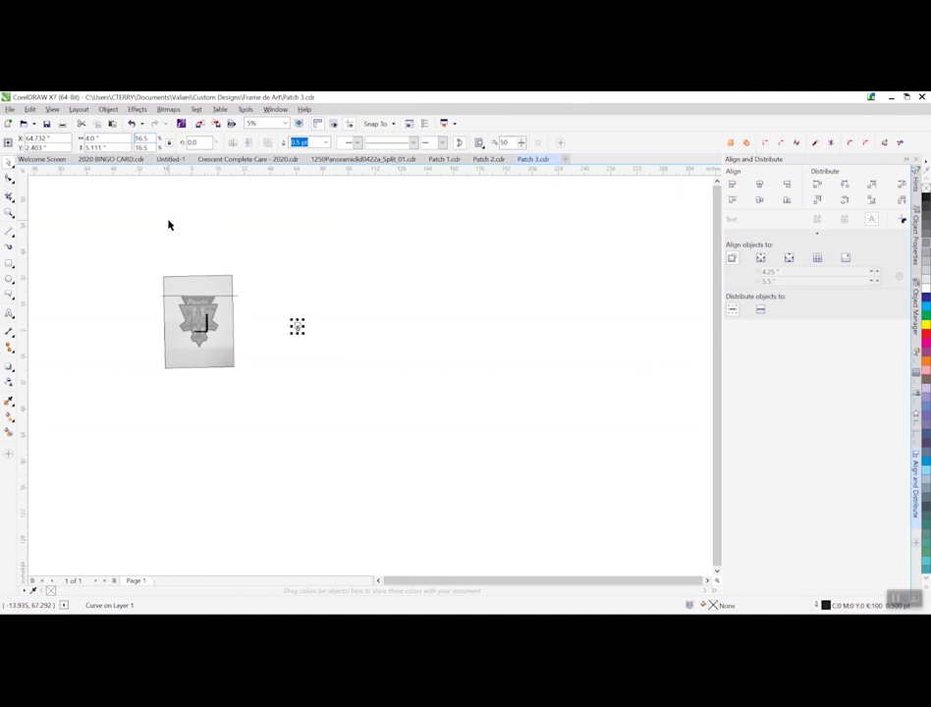
Export the patch outline as Patch 3.plt, renaming it from Patch 2.plt, in the 2020 WCAF folder
{"action": "left_click", "coordinate": [291, 360]}
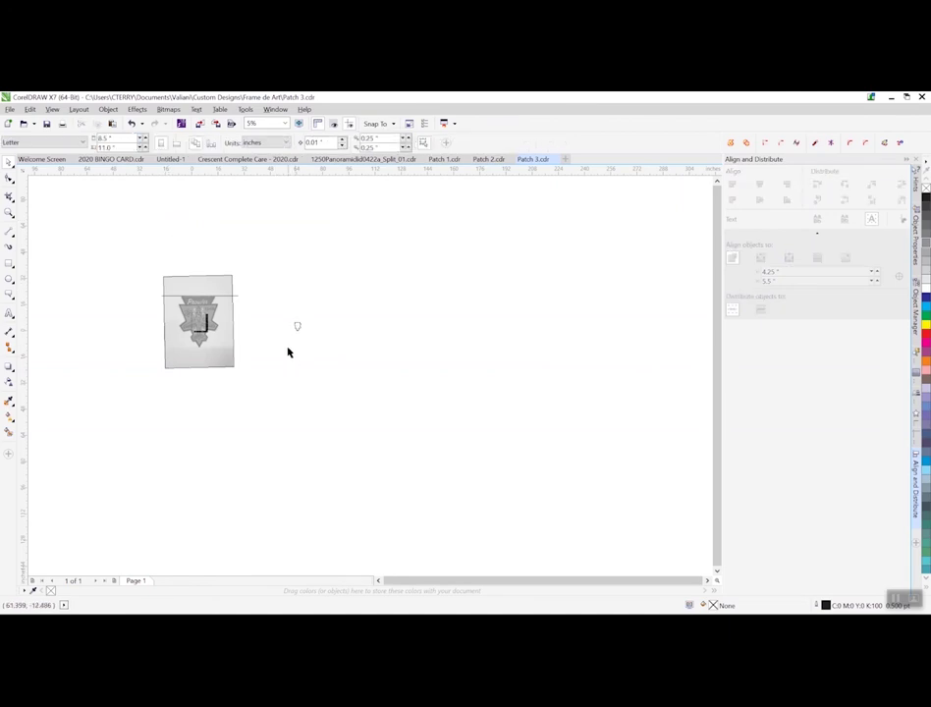
{"action": "left_click", "coordinate": [10, 109]}
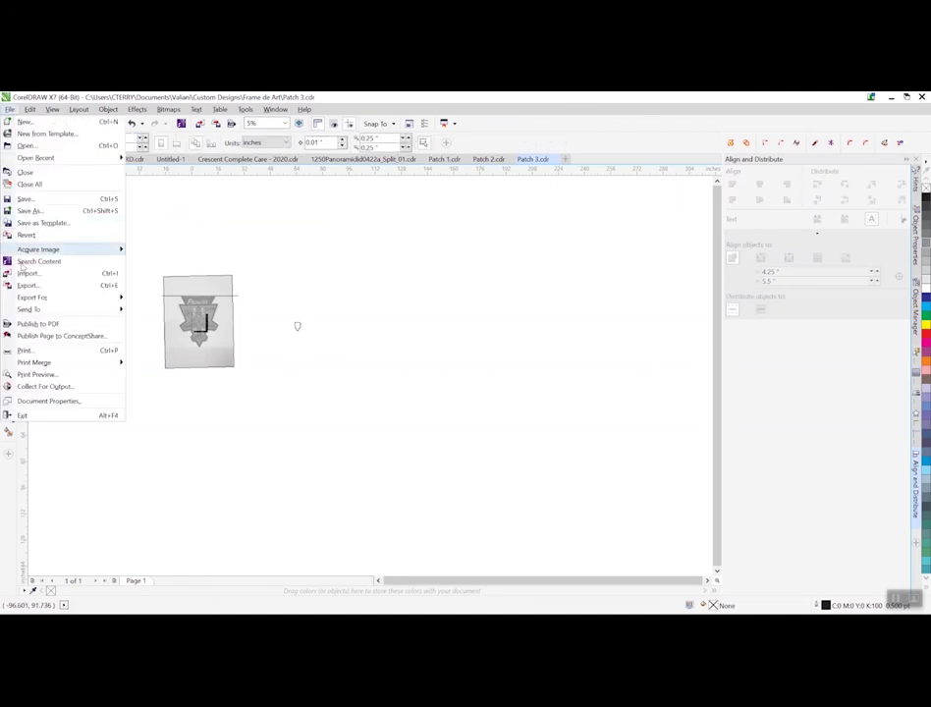
{"action": "left_click", "coordinate": [40, 285]}
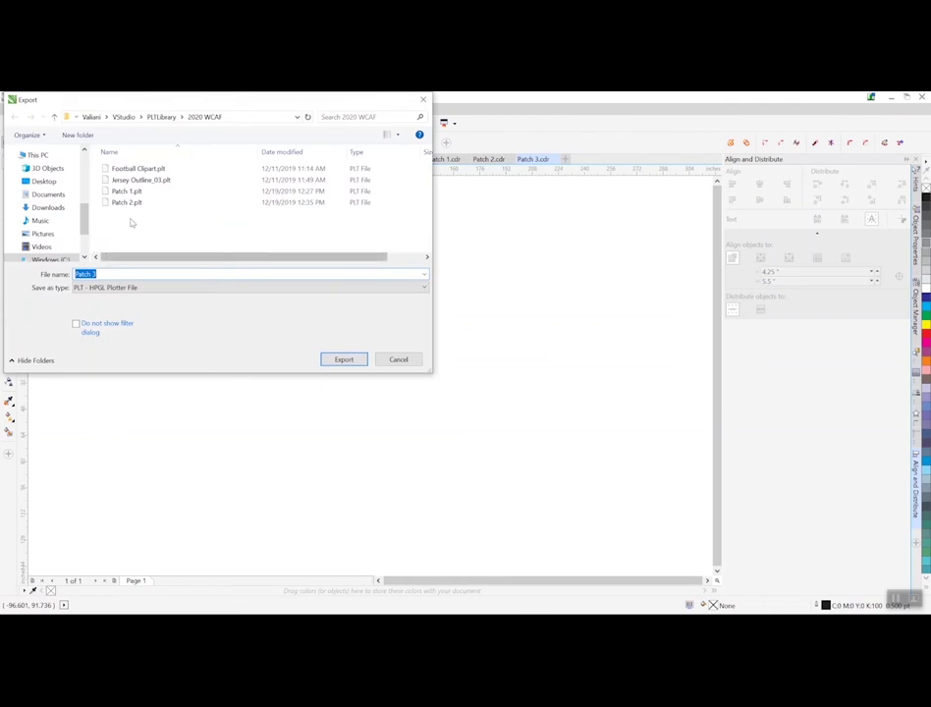
{"action": "left_click", "coordinate": [124, 203]}
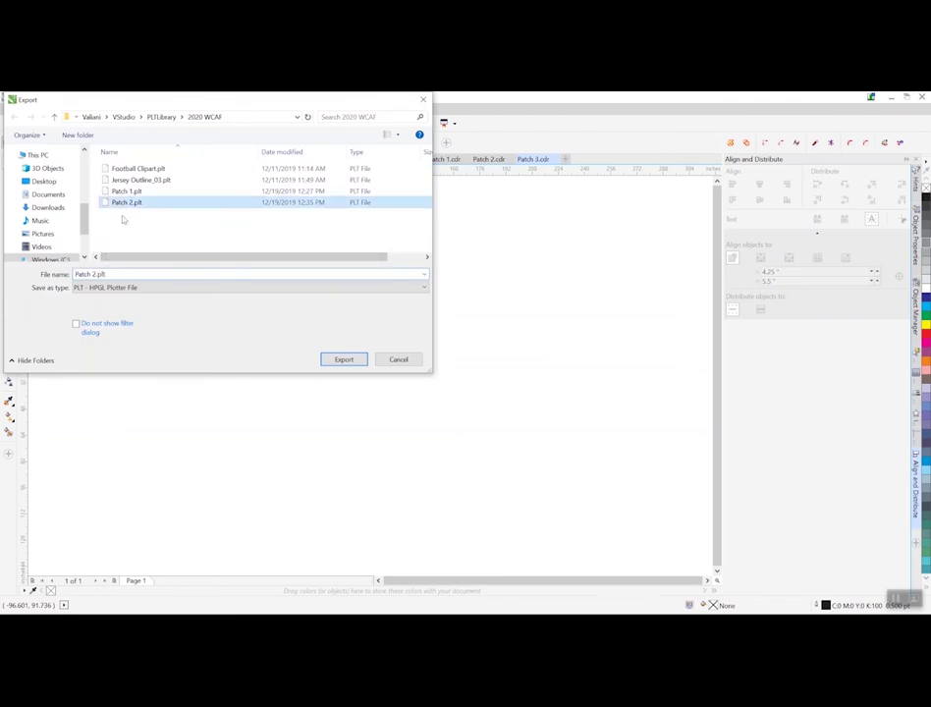
{"action": "left_click", "coordinate": [98, 275]}
{"action": "left_click", "coordinate": [96, 274]}
{"action": "key", "text": "BackSpace"}
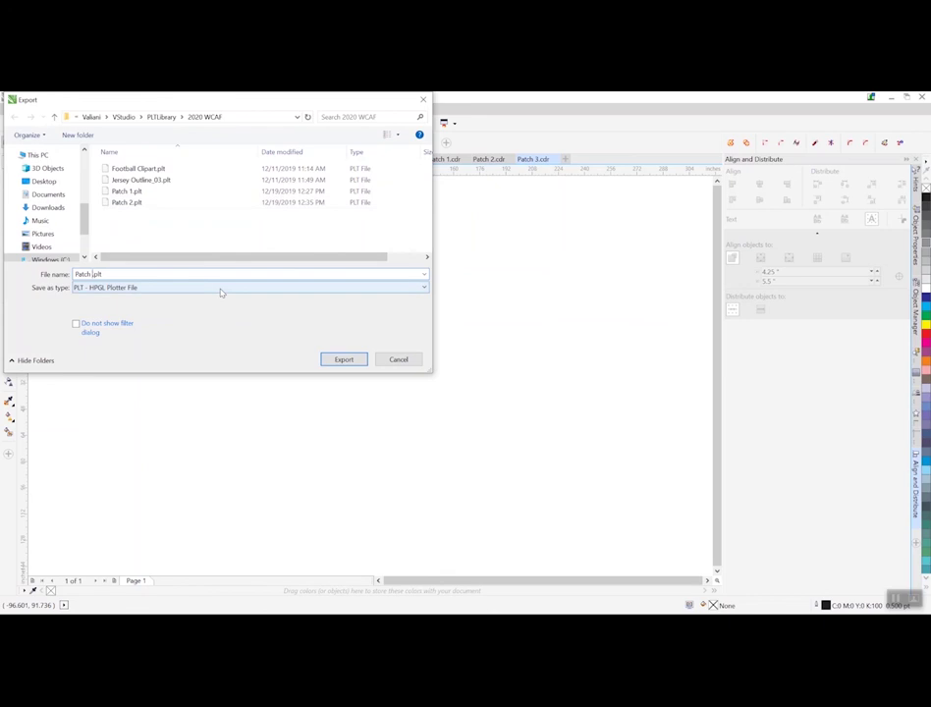
{"action": "left_click", "coordinate": [346, 360]}
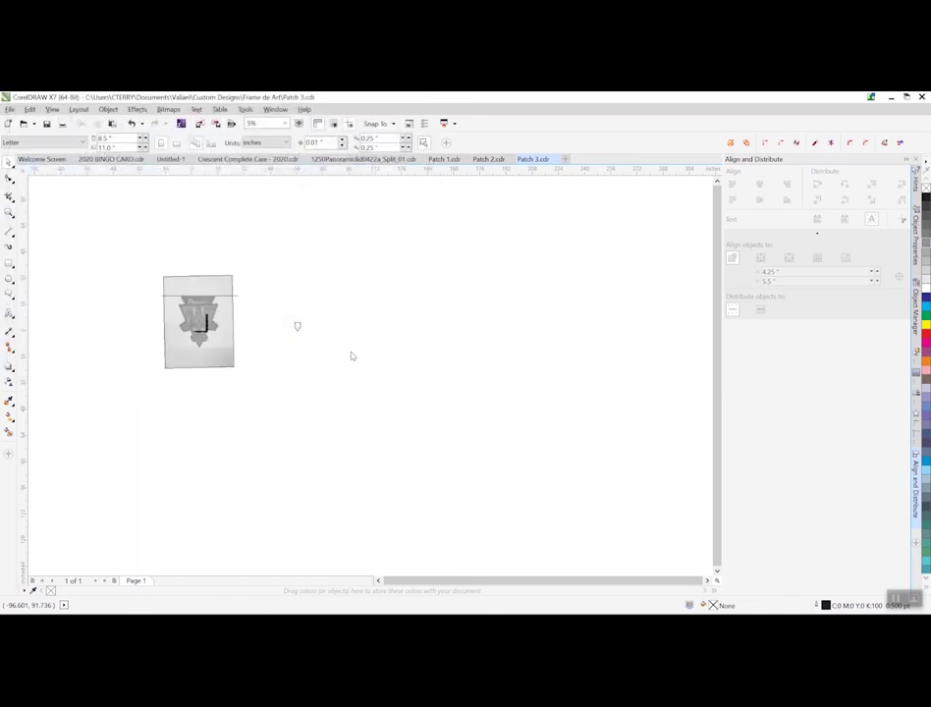
Accept the HPGL export options, pick Patch 3.plt in Create's clip-art browser, cancel, and close Create
{"action": "left_click", "coordinate": [483, 447]}
{"action": "left_click", "coordinate": [891, 98]}
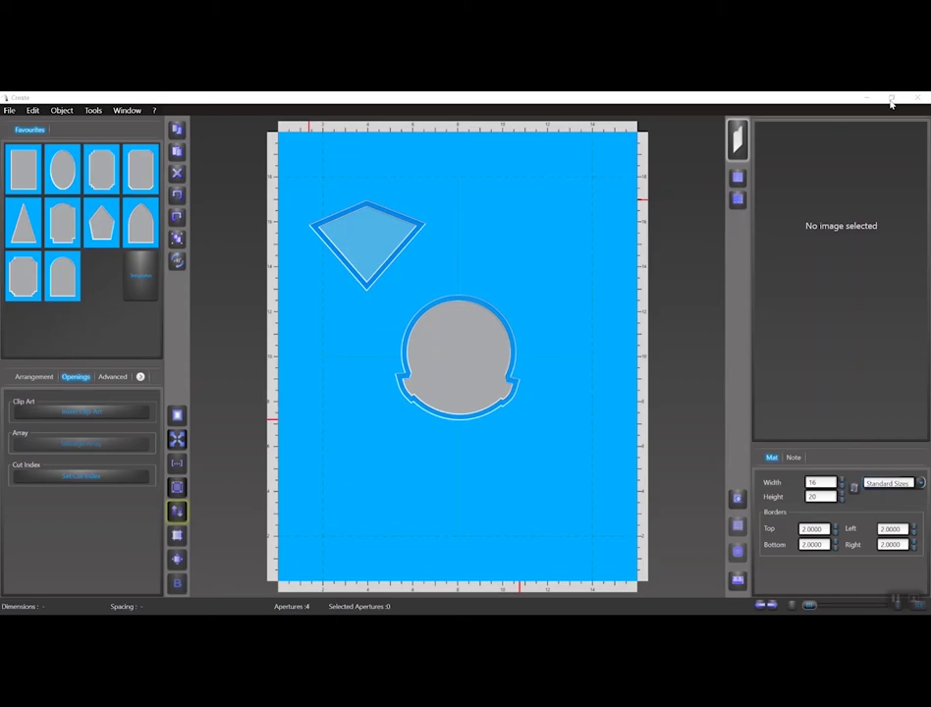
{"action": "left_click", "coordinate": [69, 418]}
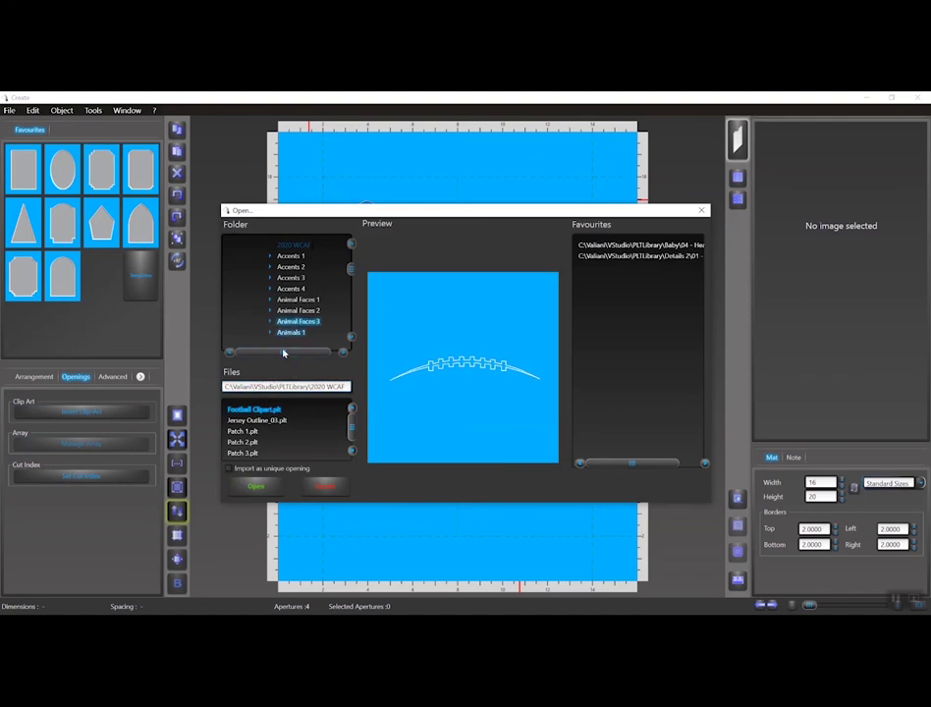
{"action": "left_click", "coordinate": [243, 453]}
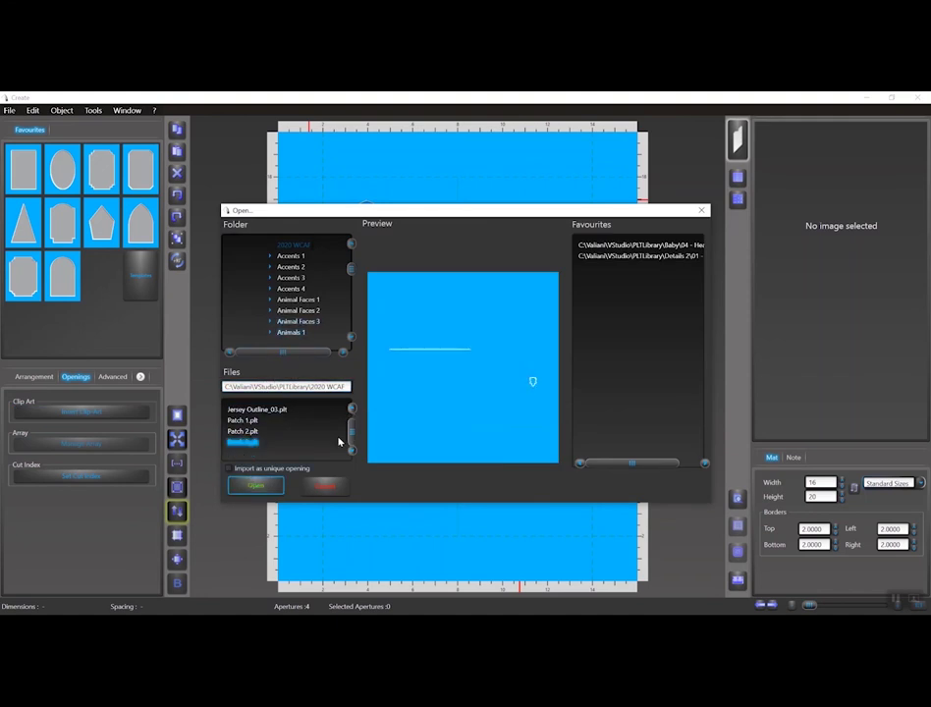
{"action": "left_click", "coordinate": [327, 487]}
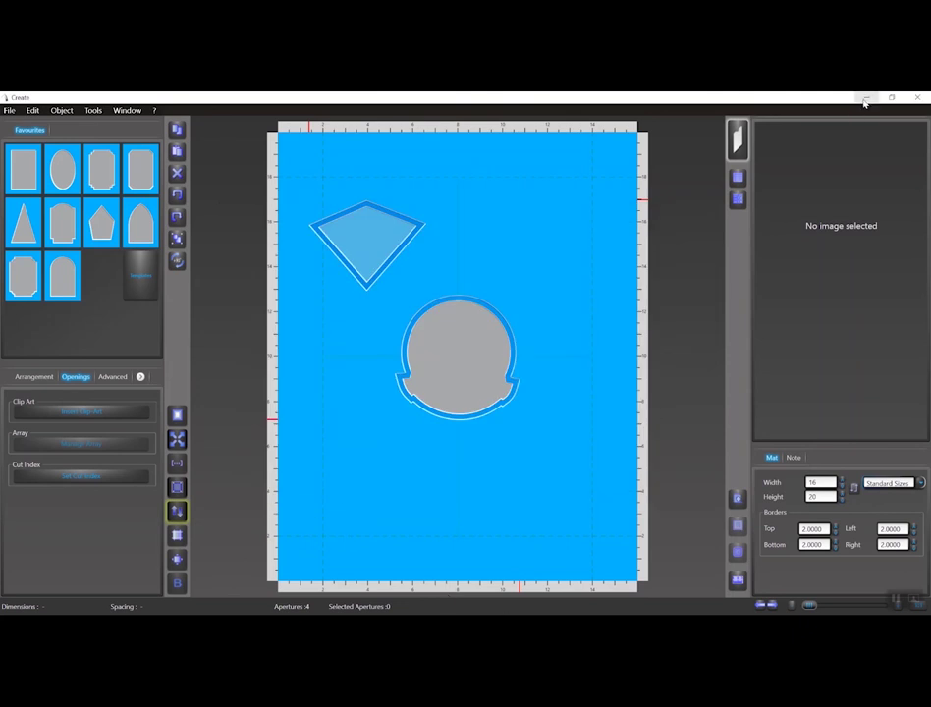
{"action": "left_click", "coordinate": [916, 97]}
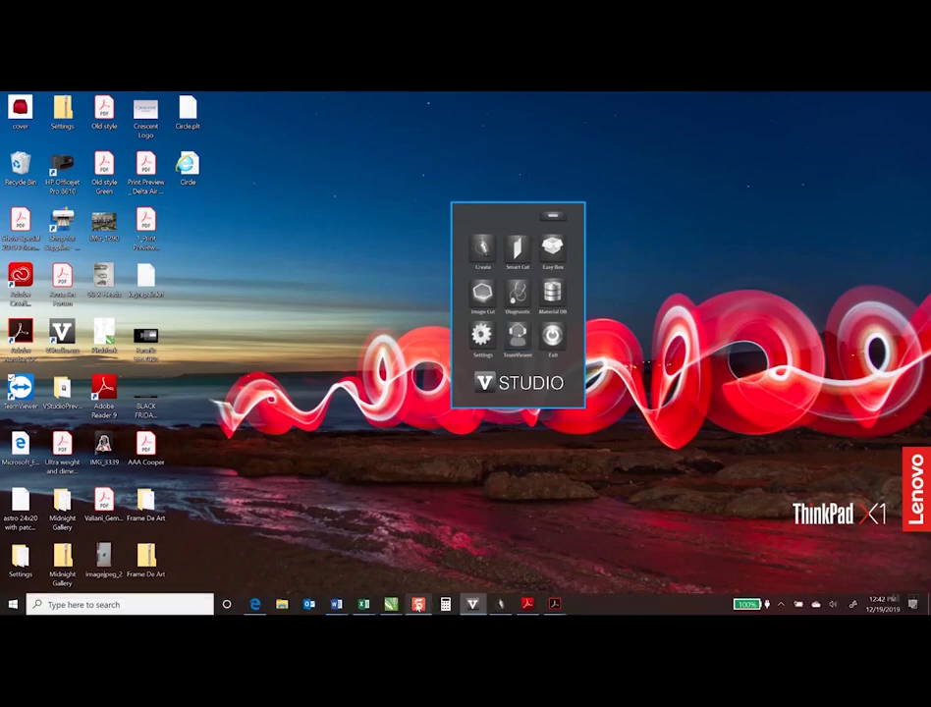
Return to the Patch 3 drawing and remove the stray horizontal line from the patch
{"action": "left_click", "coordinate": [391, 604]}
{"action": "left_click", "coordinate": [720, 557]}
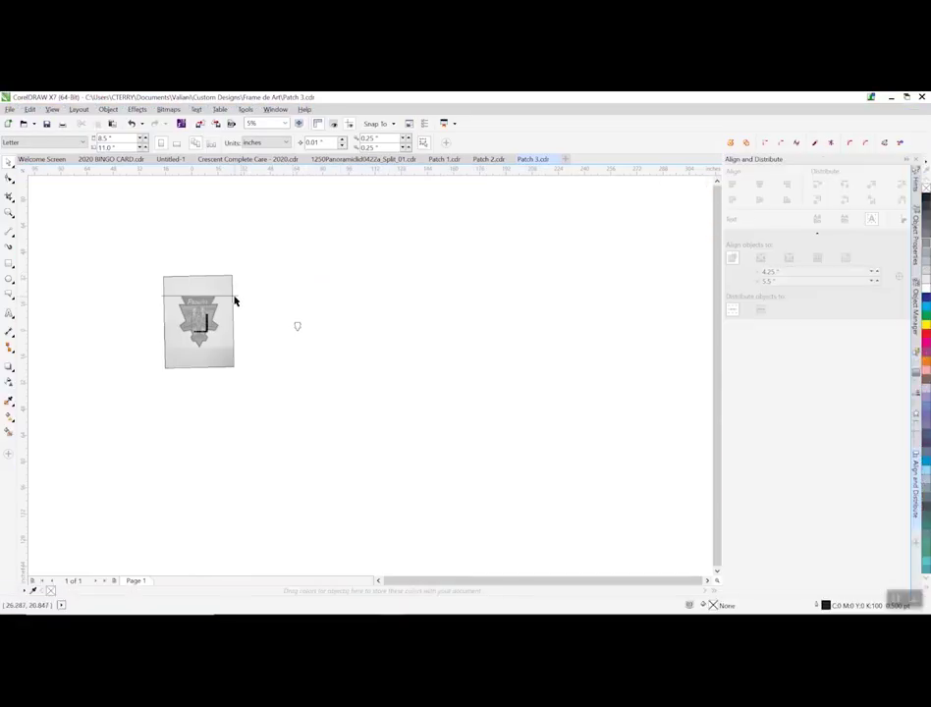
{"action": "left_click", "coordinate": [236, 295]}
{"action": "key", "text": "Escape"}
Save the drawing as Patch 3, replacing the existing Patch 3.cdr
{"action": "key", "text": "alt+f"}
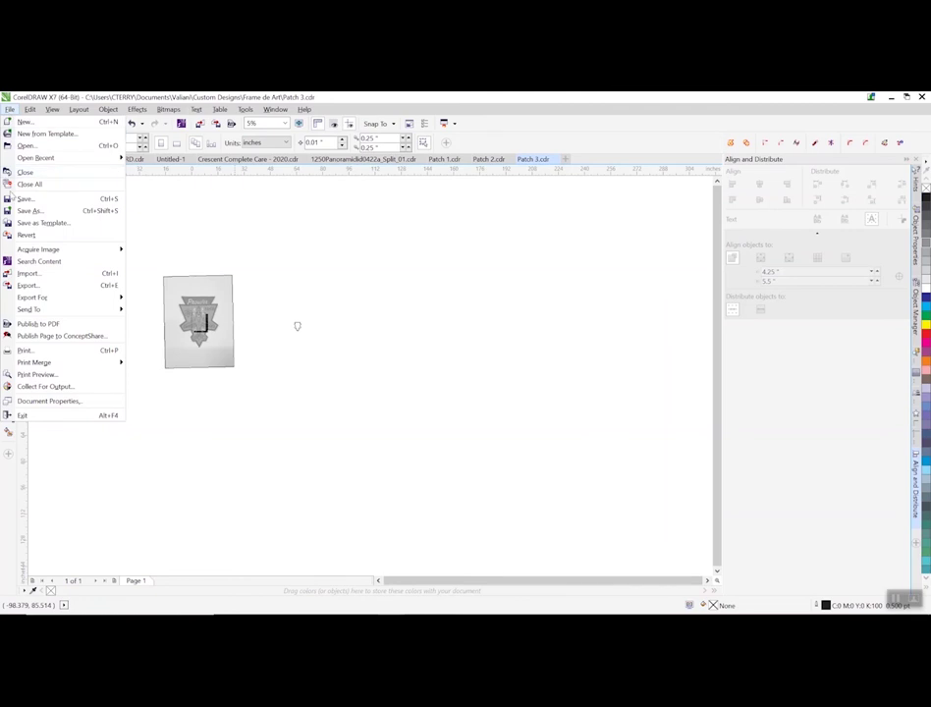
{"action": "left_click", "coordinate": [23, 210]}
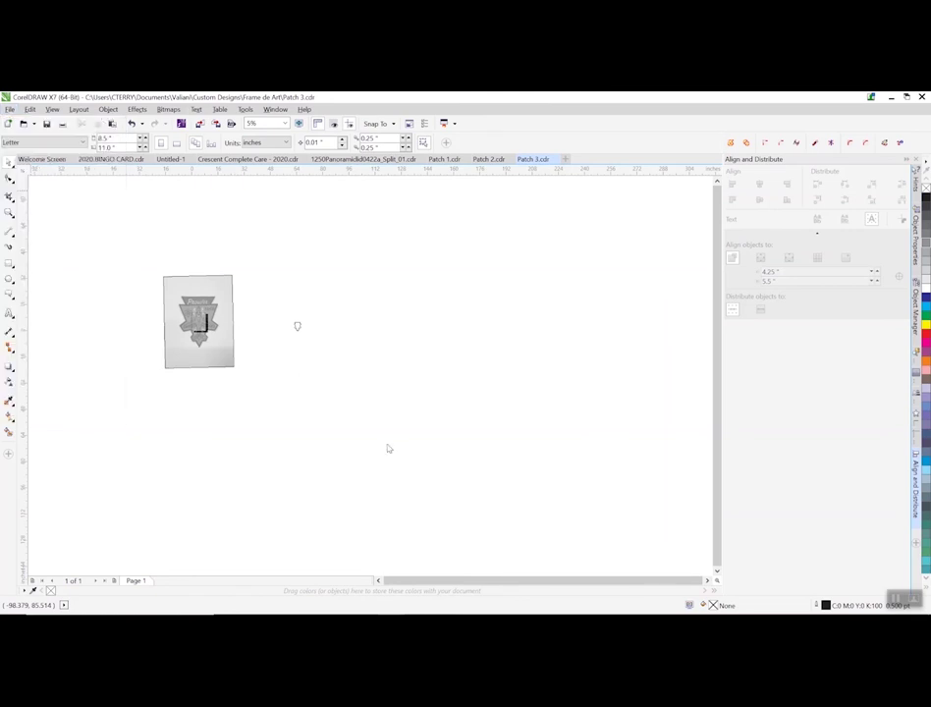
{"action": "left_click", "coordinate": [335, 392]}
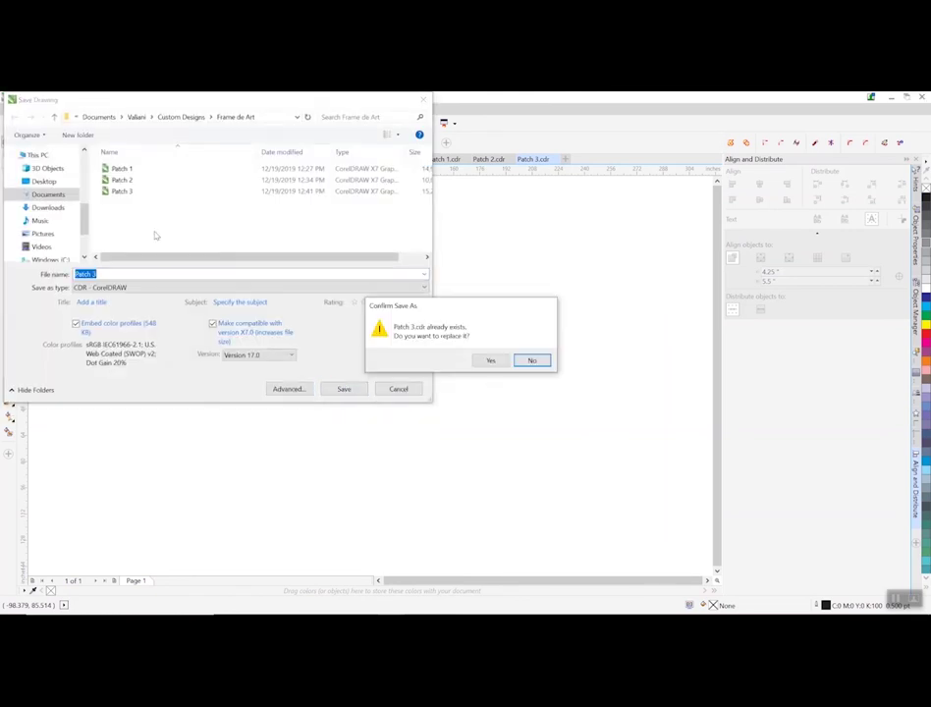
{"action": "left_click", "coordinate": [489, 360]}
Re-export the drawing over Patch 3.plt with the default HPGL settings
{"action": "left_click", "coordinate": [9, 109]}
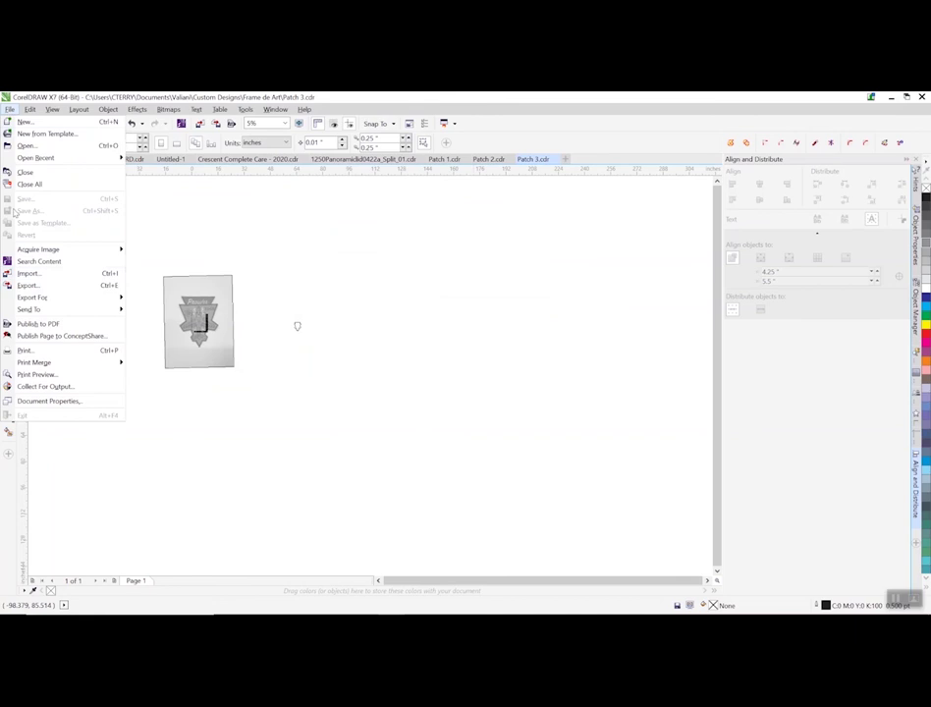
{"action": "left_click", "coordinate": [22, 285]}
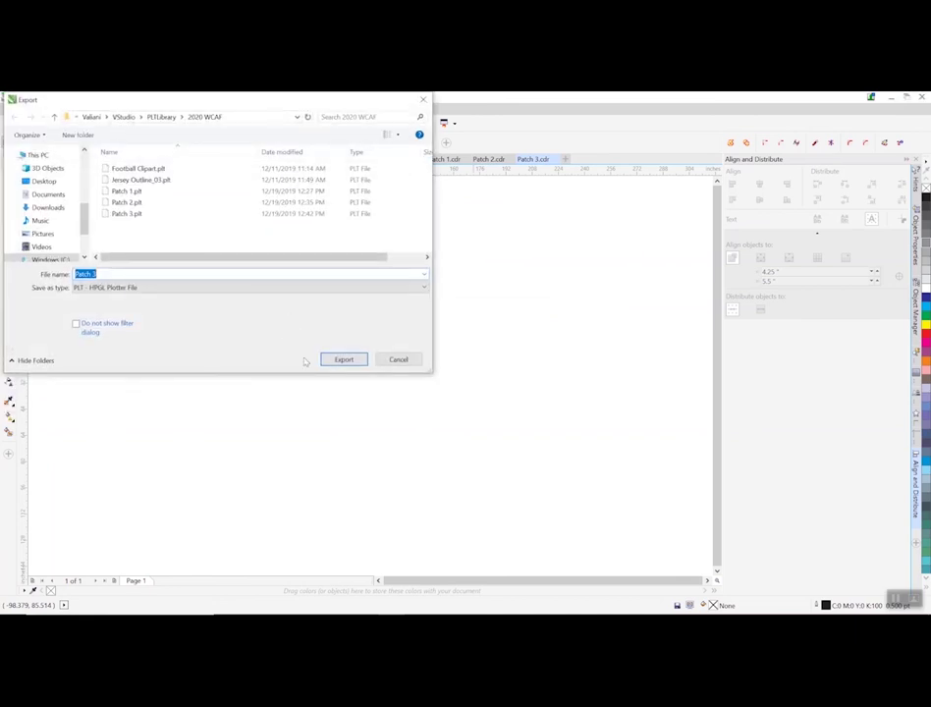
{"action": "left_click", "coordinate": [339, 360]}
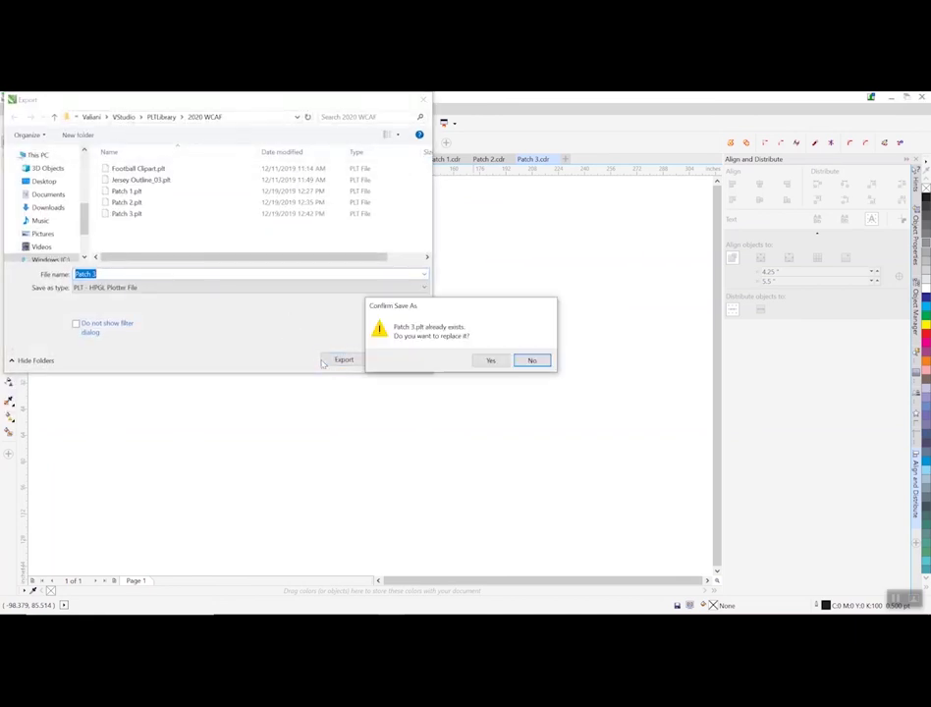
{"action": "left_click", "coordinate": [491, 360]}
{"action": "left_click", "coordinate": [501, 447]}
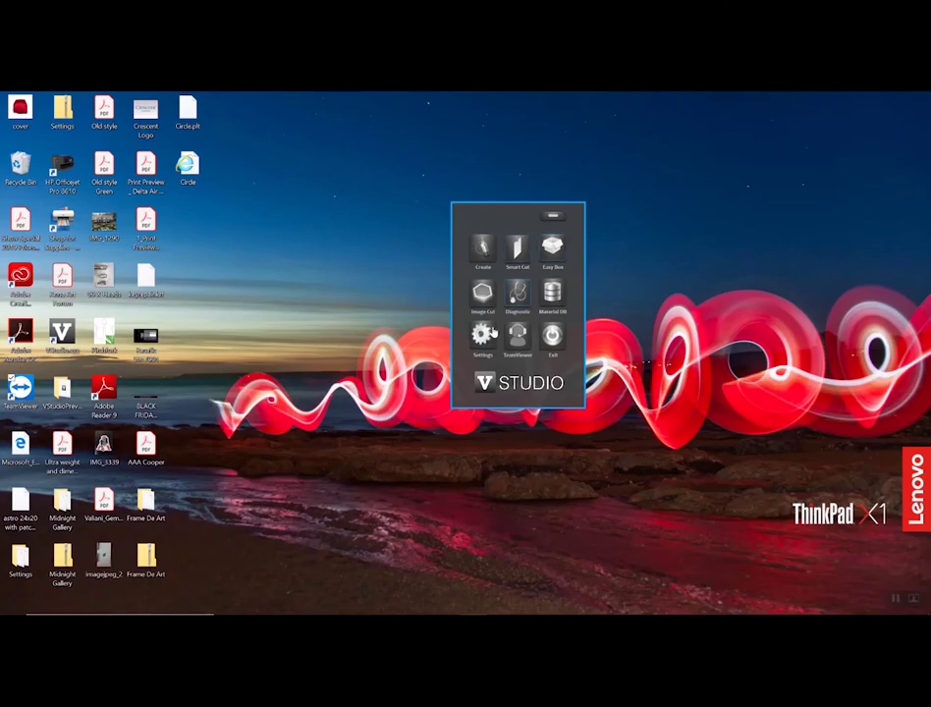
Import Patch 3.plt into Create as a 4.0238 x 5.1415 opening at the mat's upper right
{"action": "left_click", "coordinate": [483, 250]}
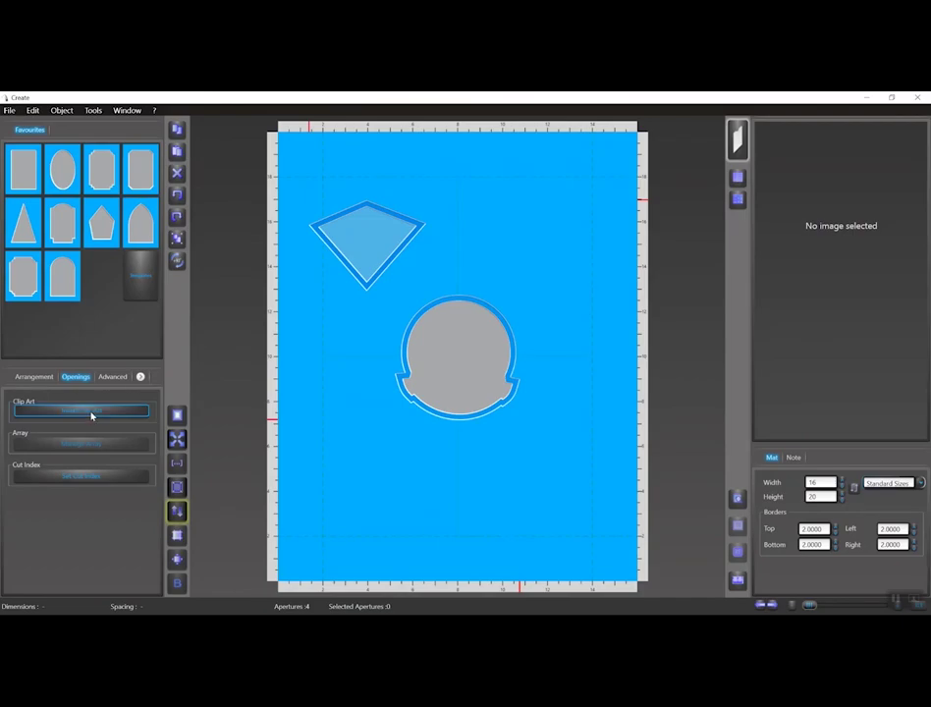
{"action": "left_click", "coordinate": [91, 413]}
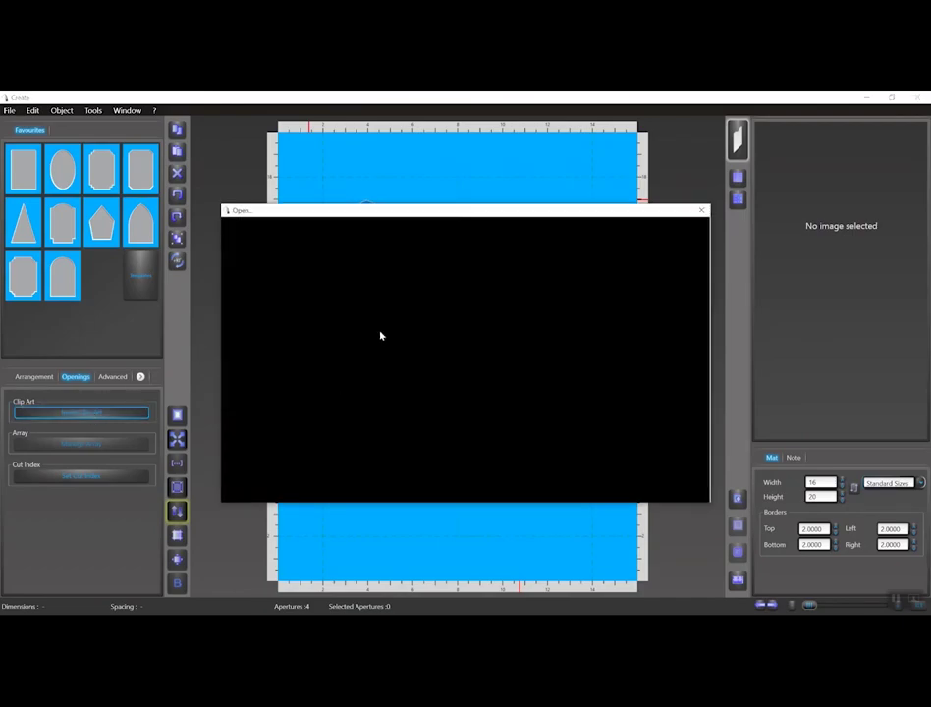
{"action": "left_click", "coordinate": [246, 452]}
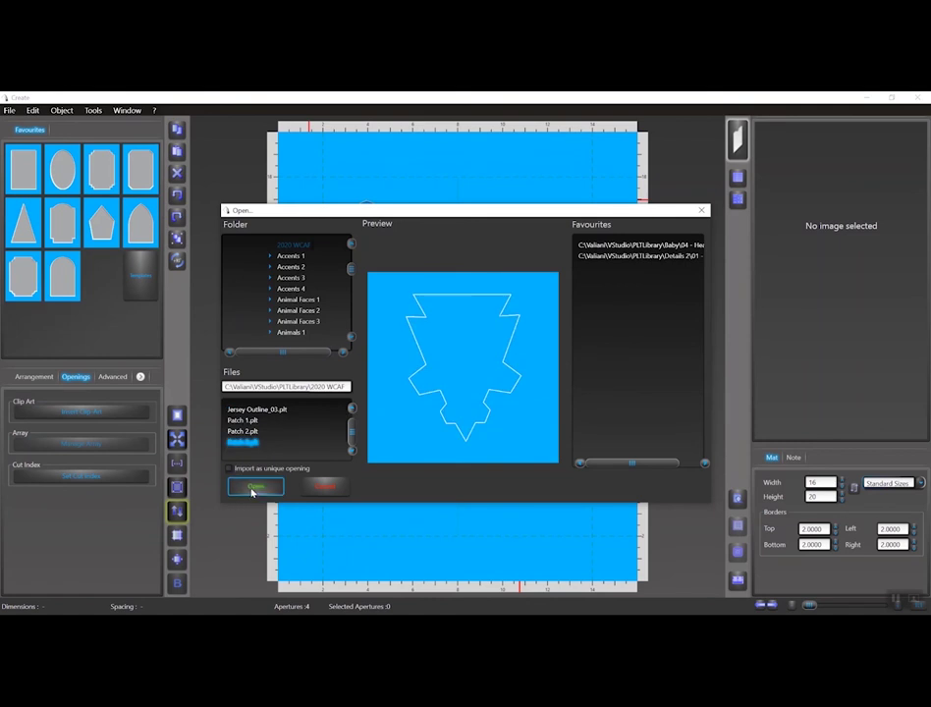
{"action": "left_click", "coordinate": [252, 488]}
{"action": "left_click_drag", "start_coordinate": [465, 376], "coordinate": [546, 262]}
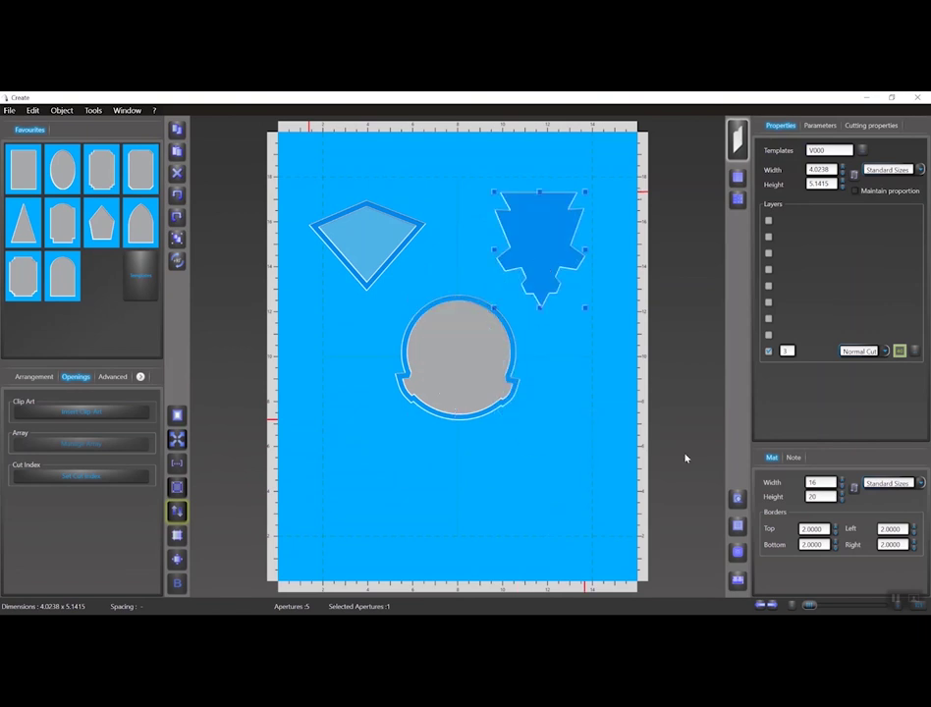
Add a contour around the patch with a .125 reveal on layer 2
{"action": "left_click", "coordinate": [740, 556]}
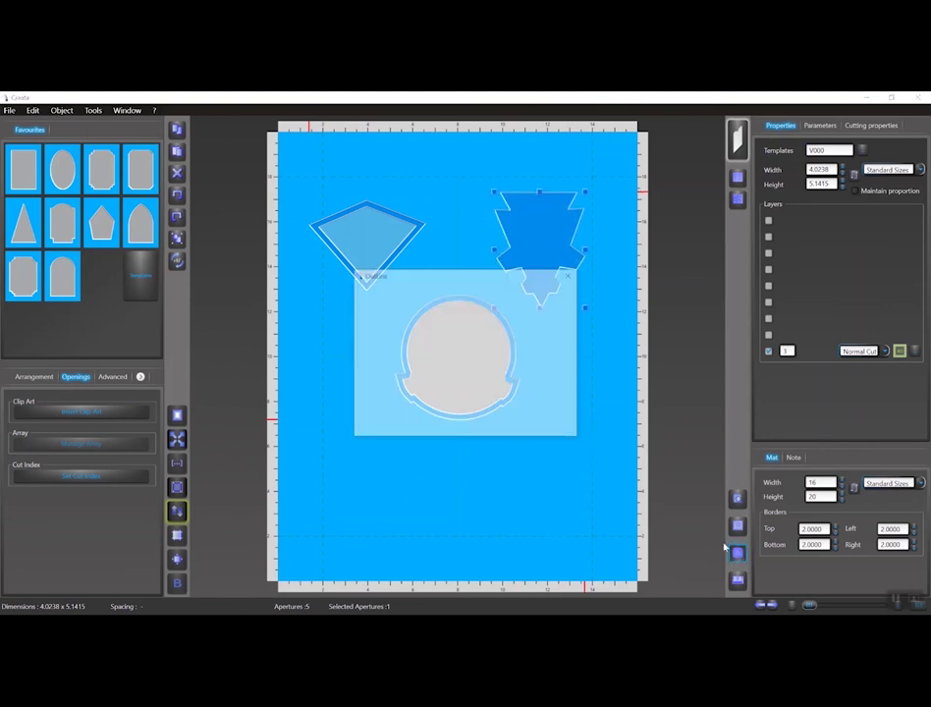
{"action": "left_click_drag", "start_coordinate": [464, 309], "coordinate": [400, 314]}
{"action": "type", "text": ".125"}
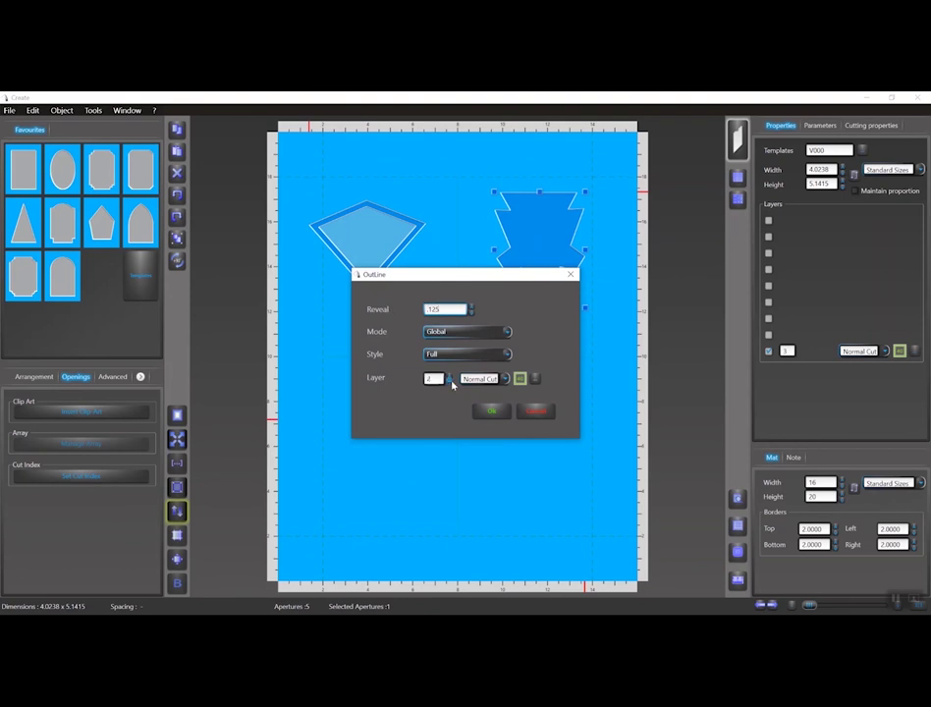
{"action": "left_click", "coordinate": [482, 411]}
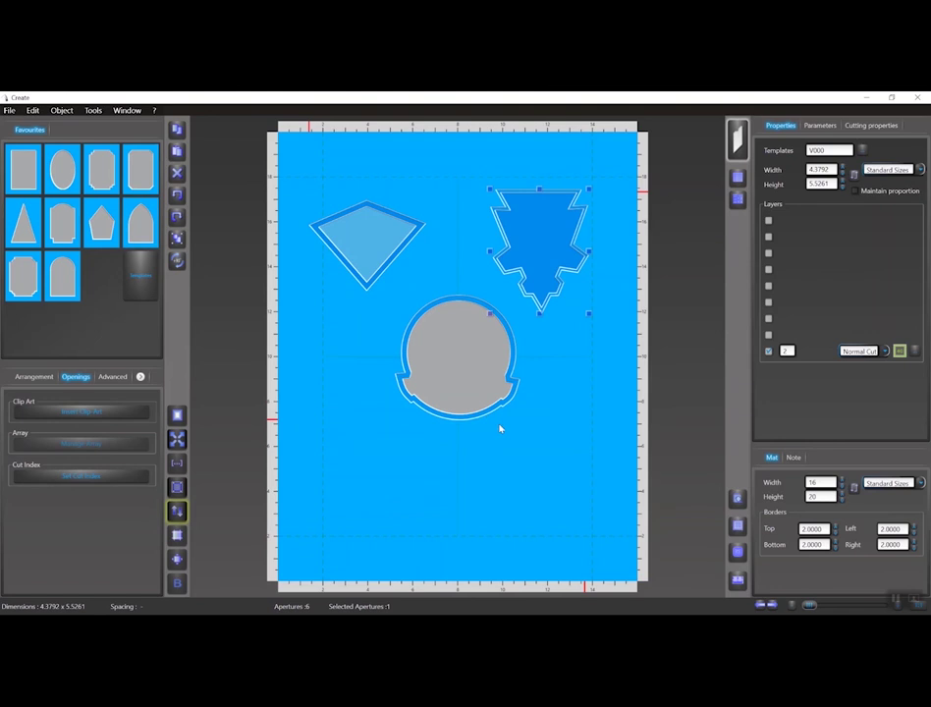
Delete the original inner patch shape, leaving the 4.3792 x 5.5261 contour selected
{"action": "left_click", "coordinate": [544, 267]}
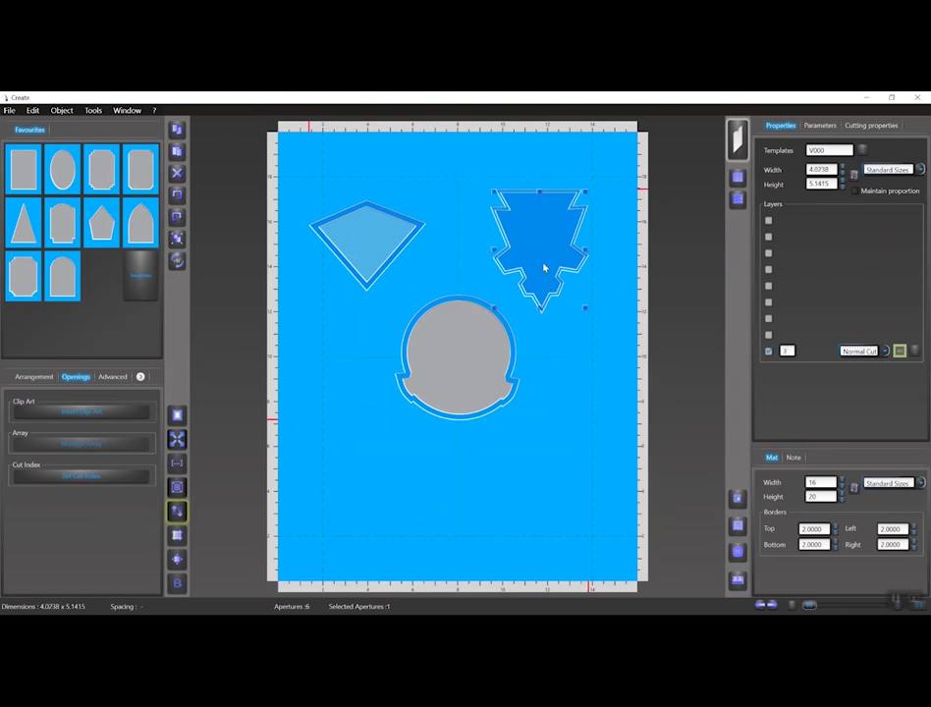
{"action": "key", "text": "Delete"}
{"action": "left_click", "coordinate": [544, 268]}
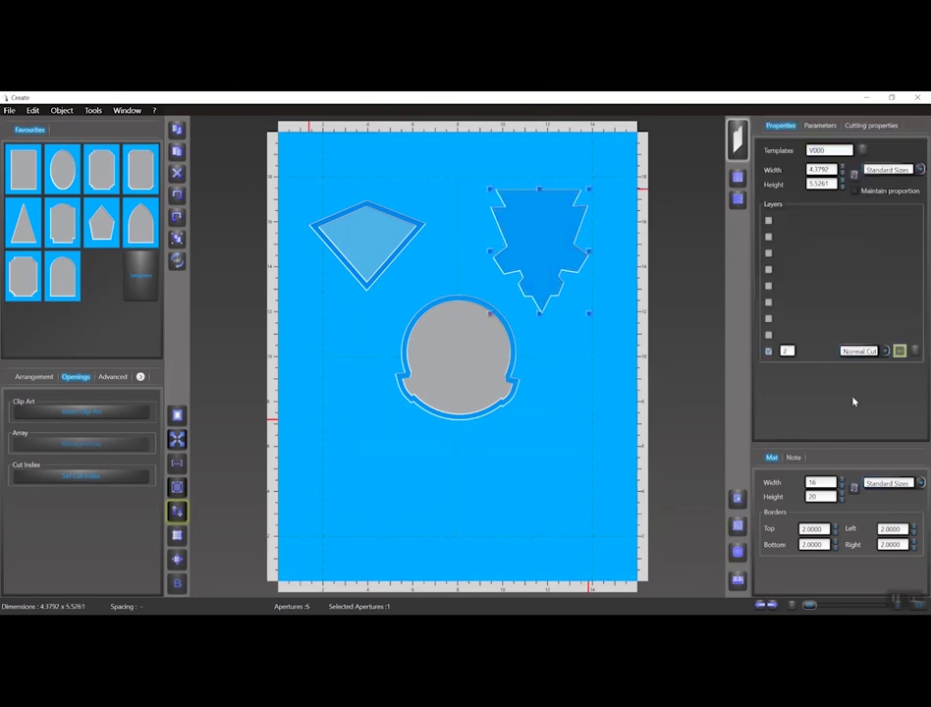
Add a second contour around the patch with a 0.25 reveal on layer 3
{"action": "left_click", "coordinate": [738, 579]}
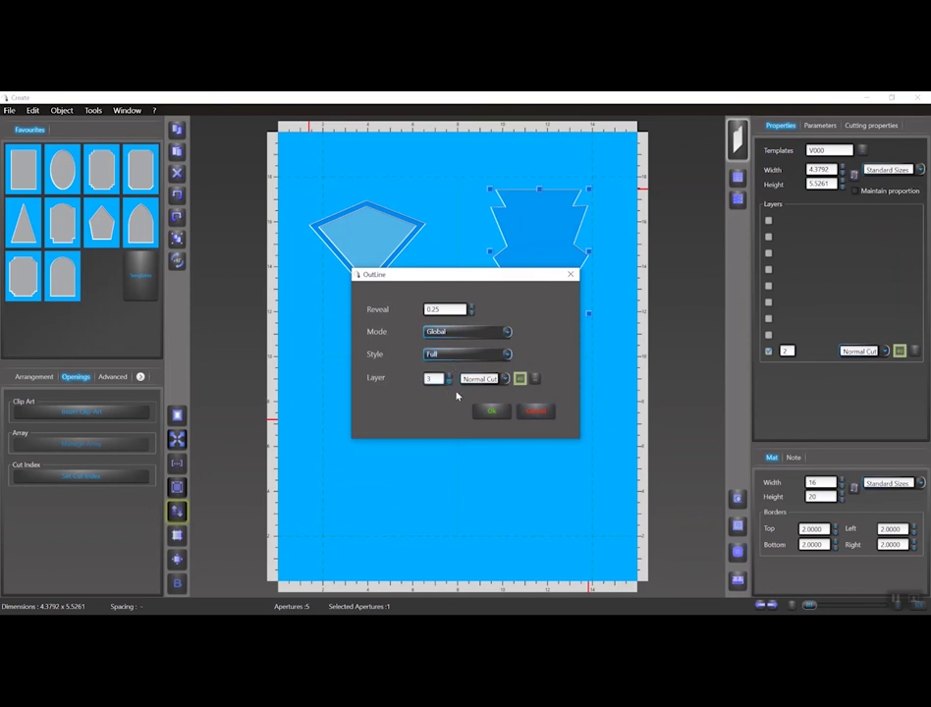
{"action": "left_click", "coordinate": [491, 411]}
{"action": "left_click", "coordinate": [887, 353]}
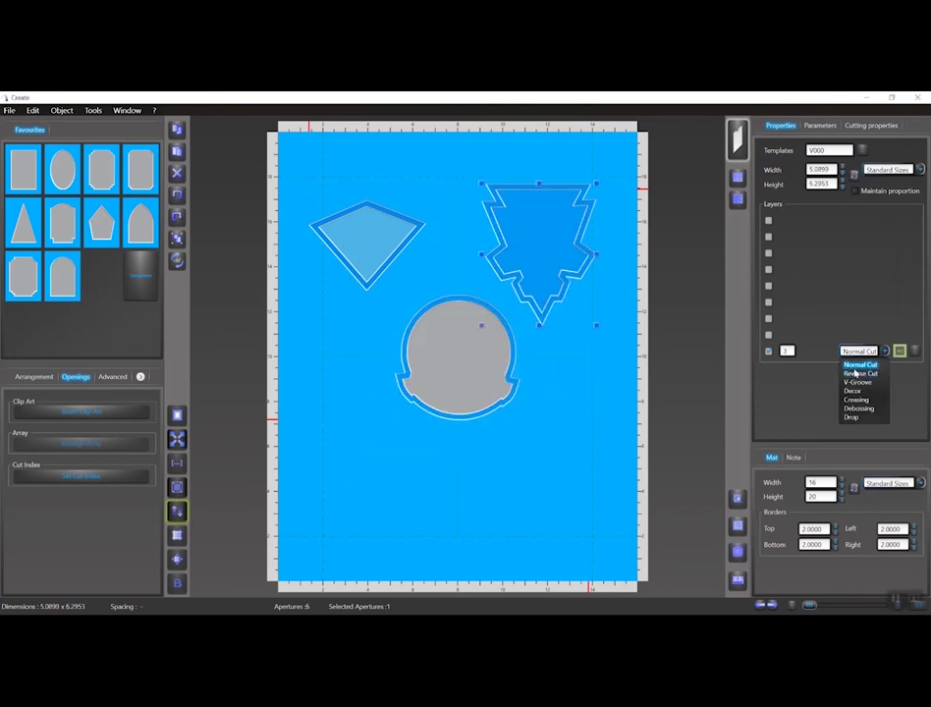
{"action": "left_click", "coordinate": [610, 283]}
Set the inner layer-2 patch shape's cut type to Reverse Cut
{"action": "left_click", "coordinate": [567, 265]}
{"action": "left_click", "coordinate": [884, 352]}
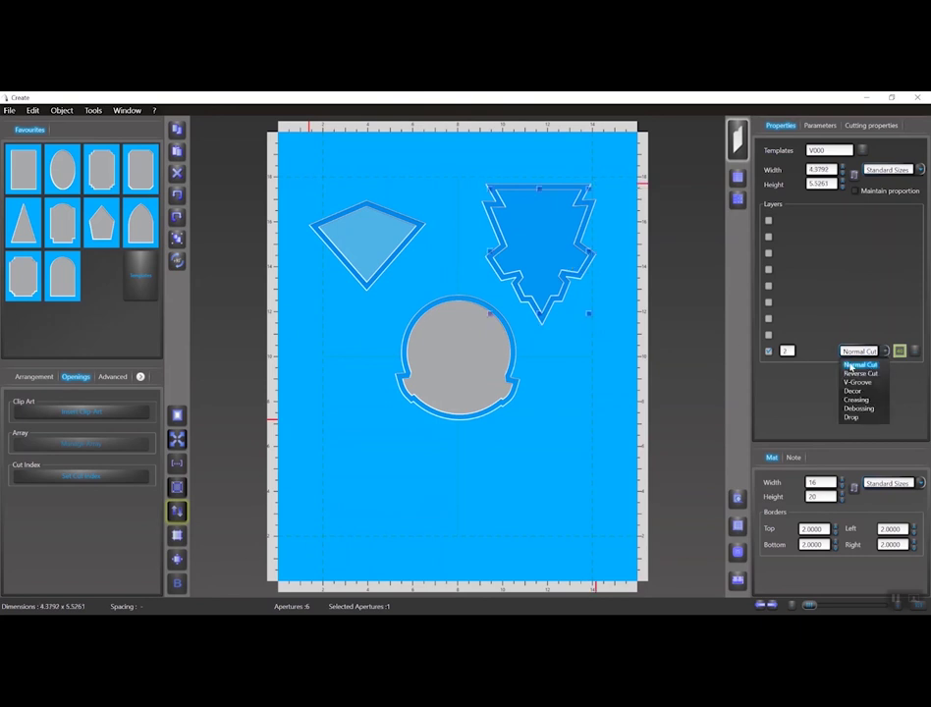
{"action": "left_click", "coordinate": [862, 373]}
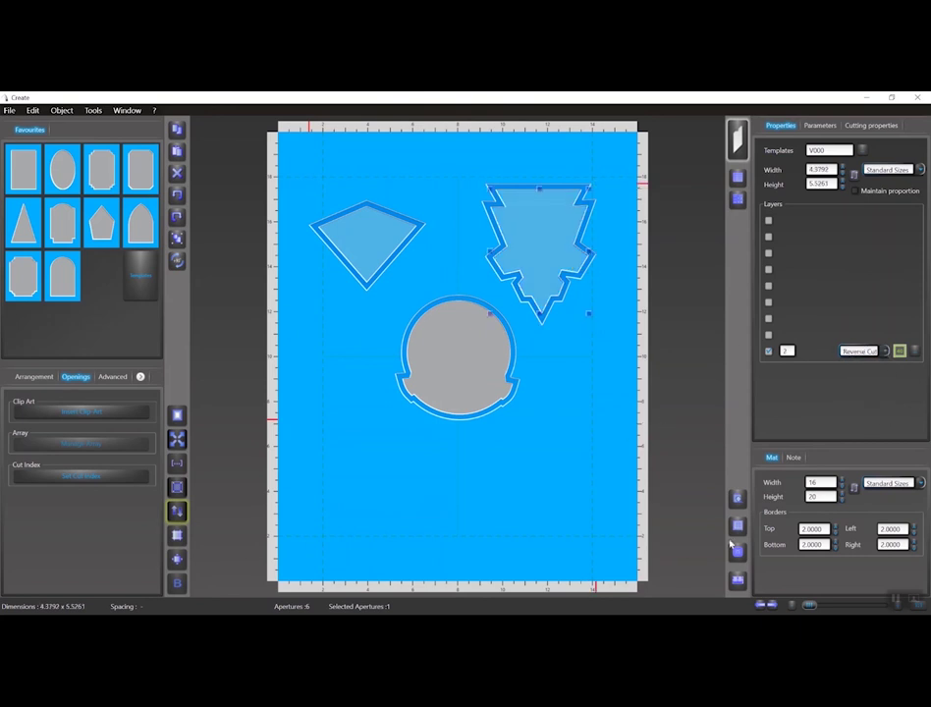